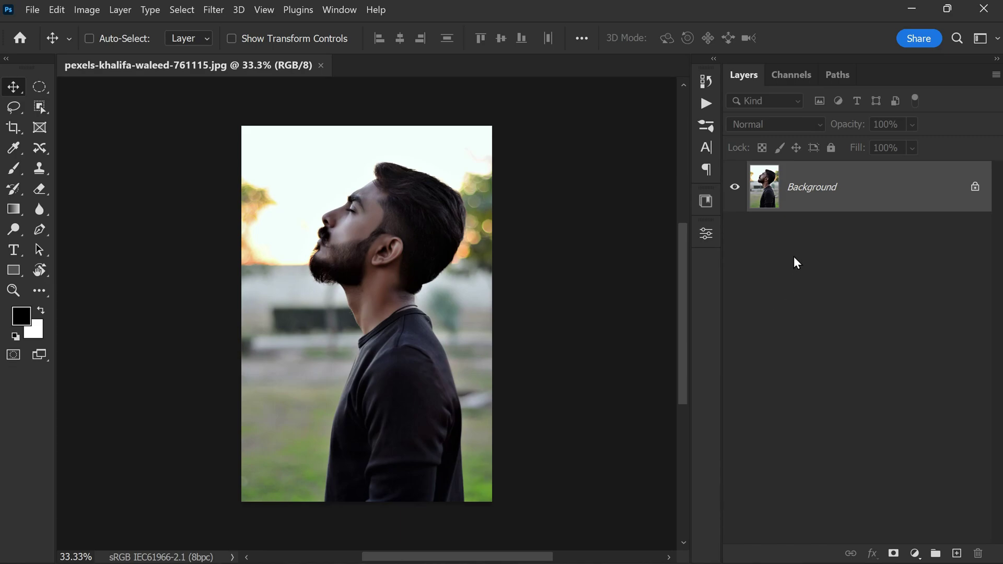
Step: Open the Select menu for the man's profile portrait
click(182, 9)
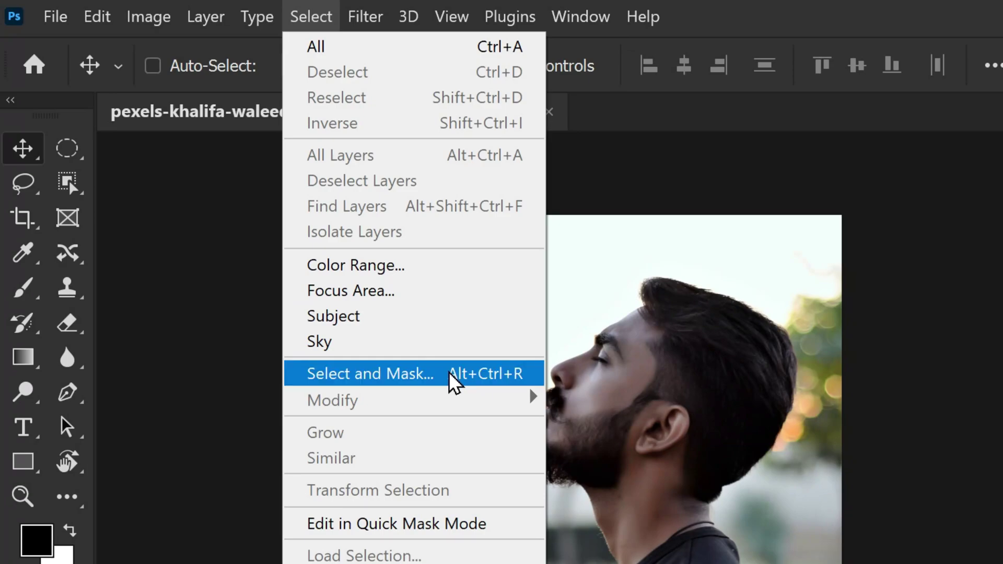
Step: In Select and Mask, auto-select the man with Select Subject and apply Refine Hair
click(454, 381)
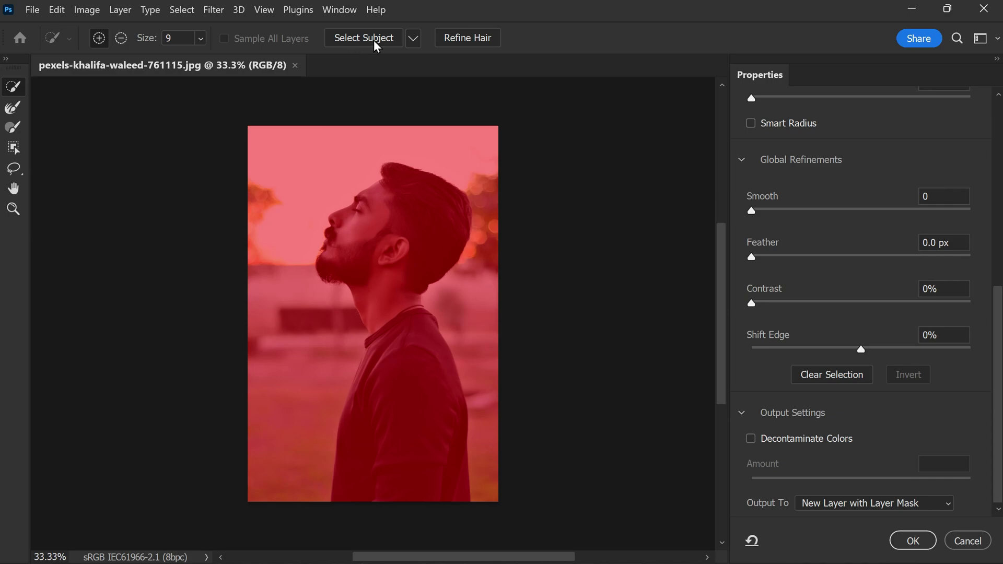
click(389, 41)
click(489, 38)
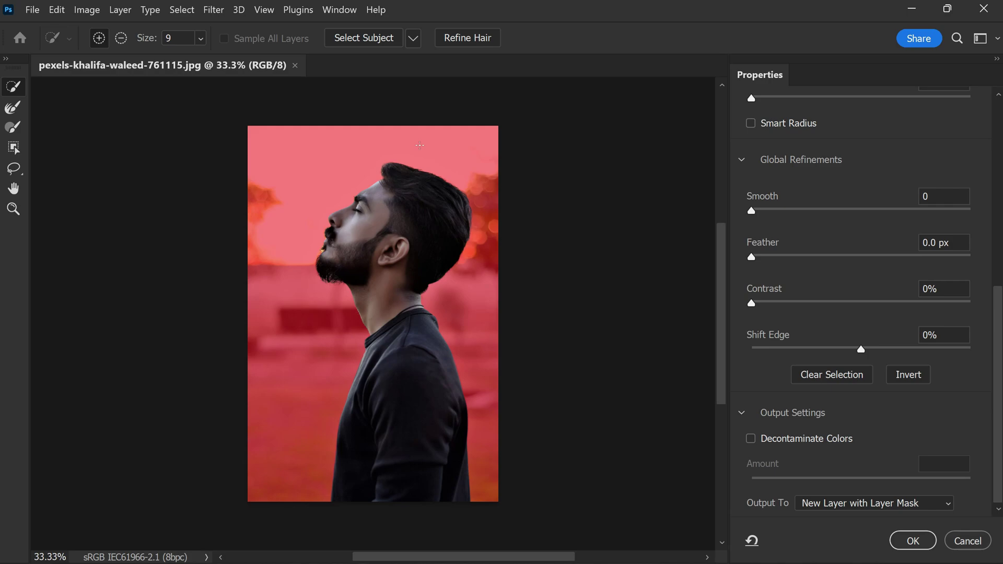
scroll(333, 251, up, 6)
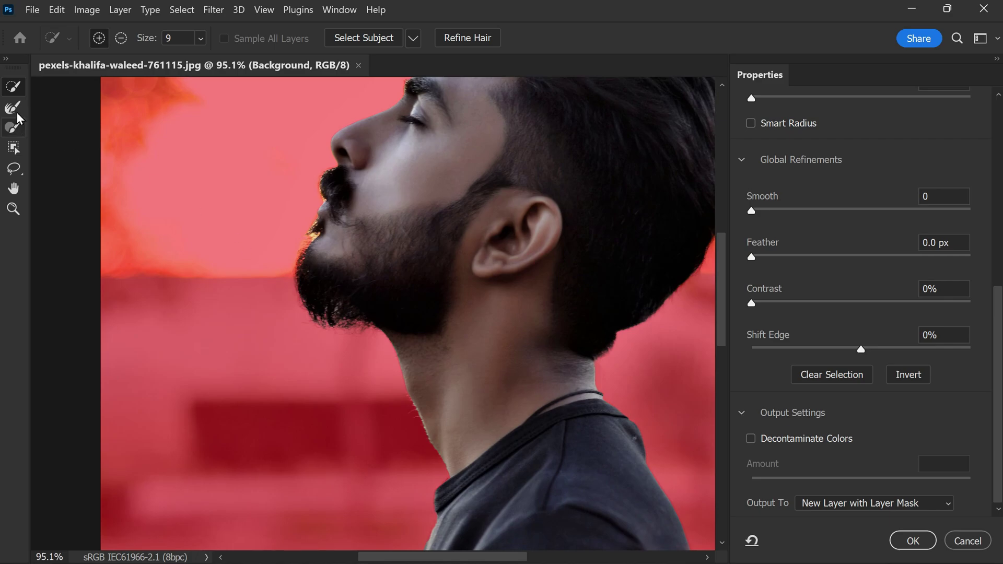
Step: Refine the lip and mustache edges, decontaminate colours, and output to a new layer with mask
click(16, 110)
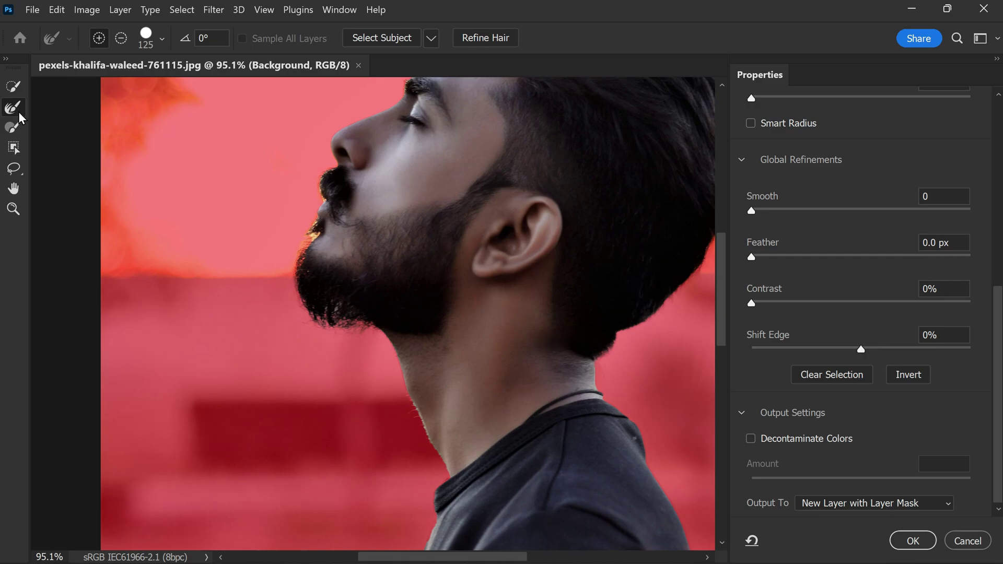
mouse_move(277, 237)
mouse_down()
mouse_move(317, 182)
mouse_move(300, 268)
mouse_move(357, 331)
mouse_move(336, 326)
mouse_move(288, 281)
mouse_move(295, 220)
mouse_move(267, 240)
mouse_up()
scroll(264, 225, down, 5)
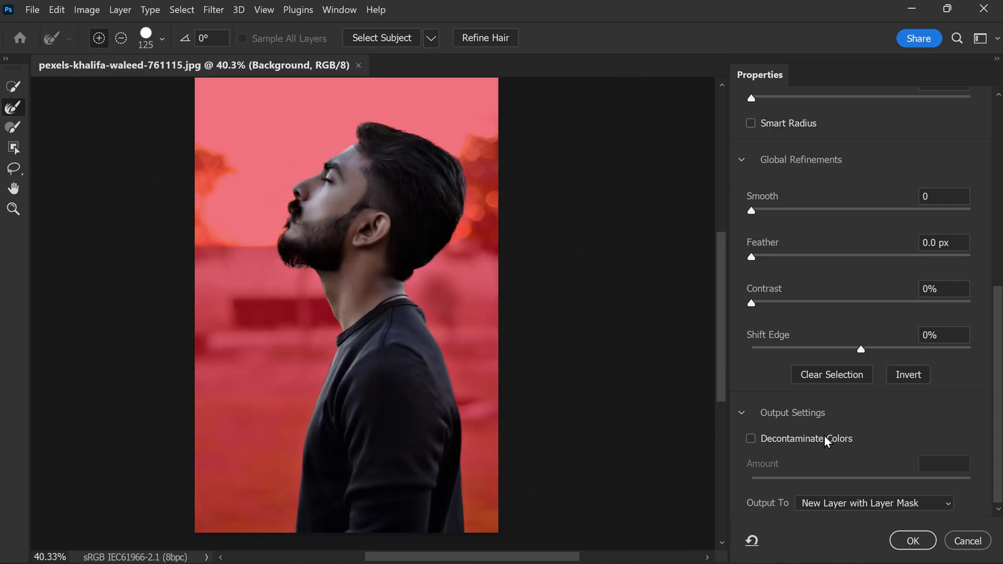
click(751, 440)
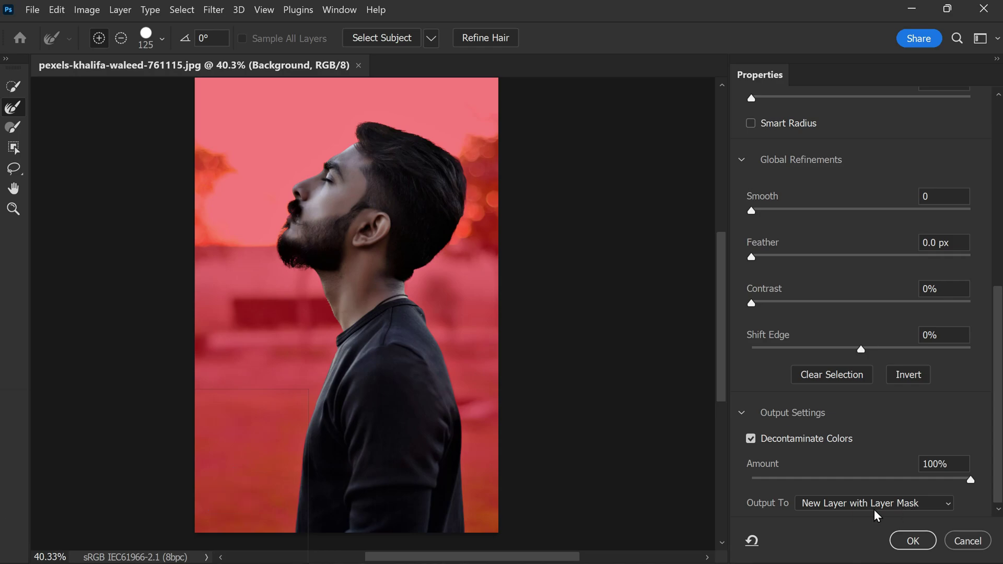
click(910, 539)
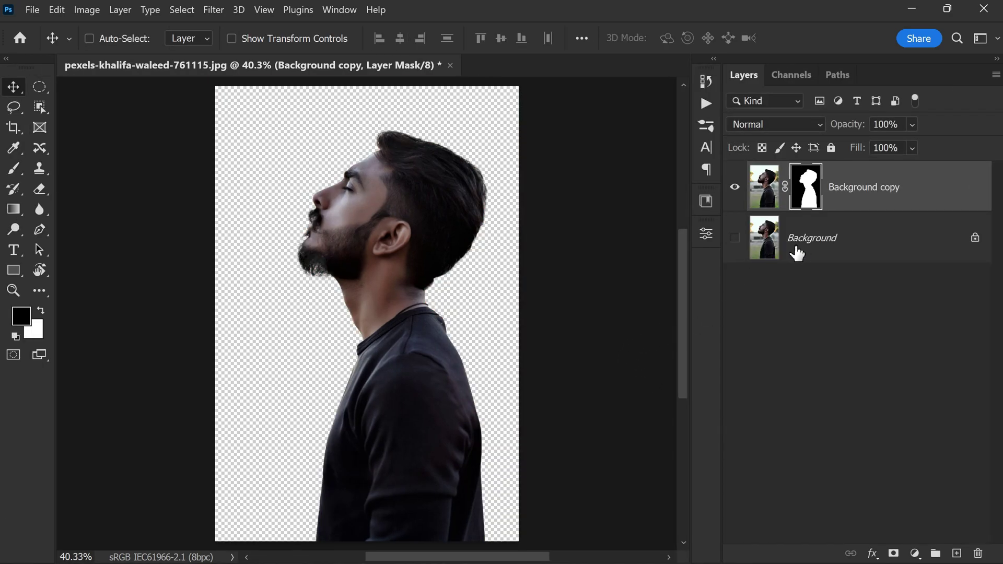
click(819, 253)
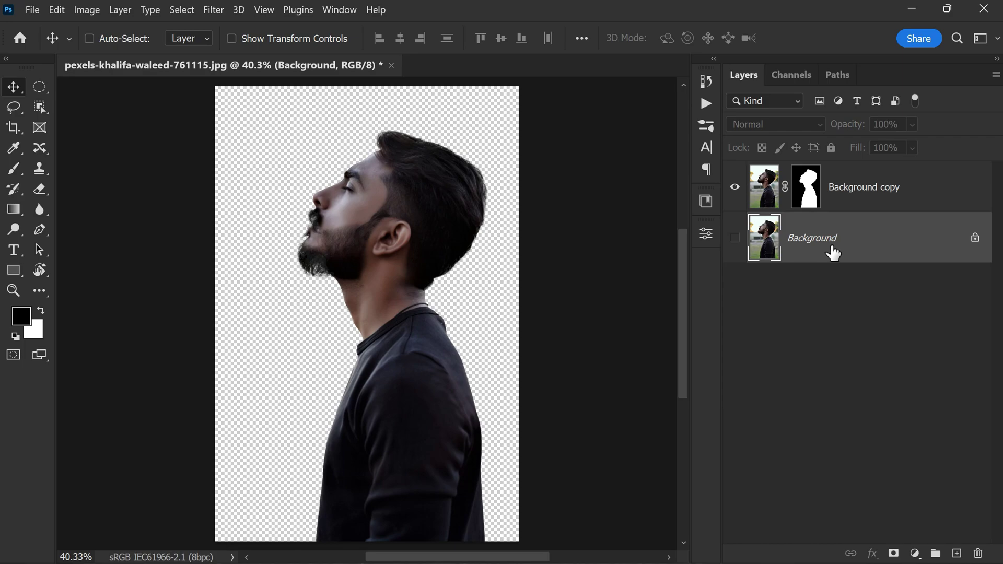
Step: Add a white Solid Color fill layer beneath the cut-out, then select Background copy
click(914, 553)
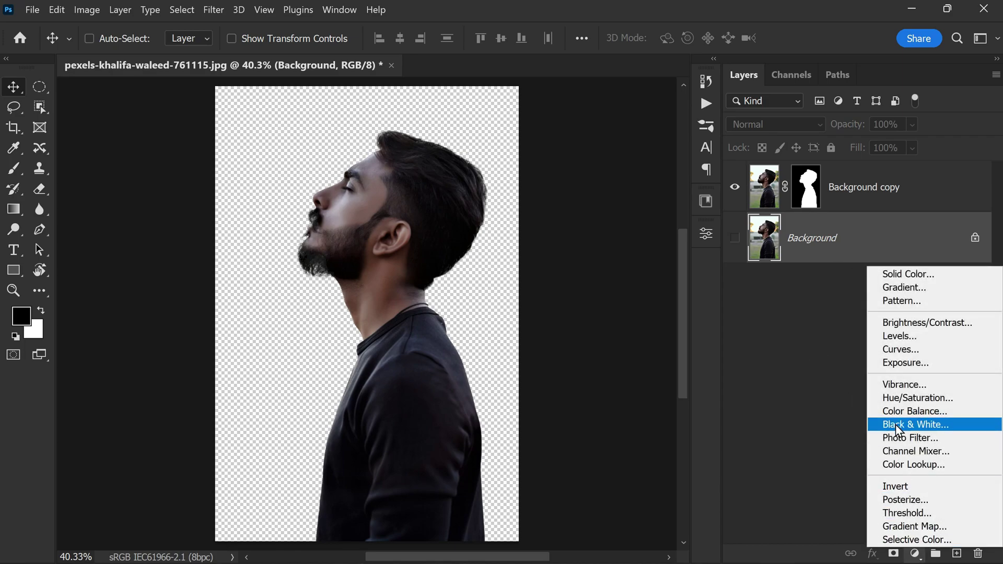
click(938, 275)
click(595, 311)
click(540, 260)
click(906, 250)
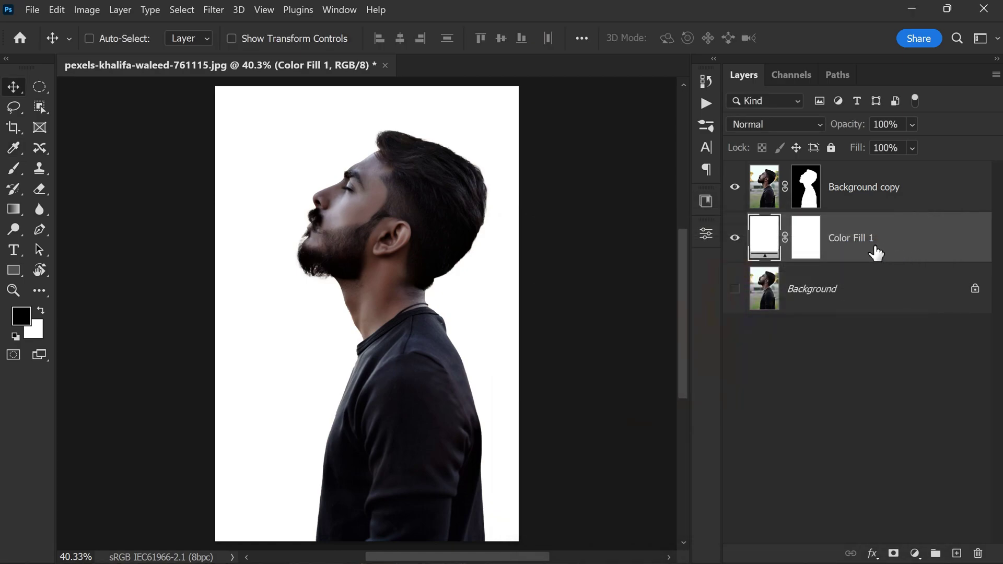
click(870, 199)
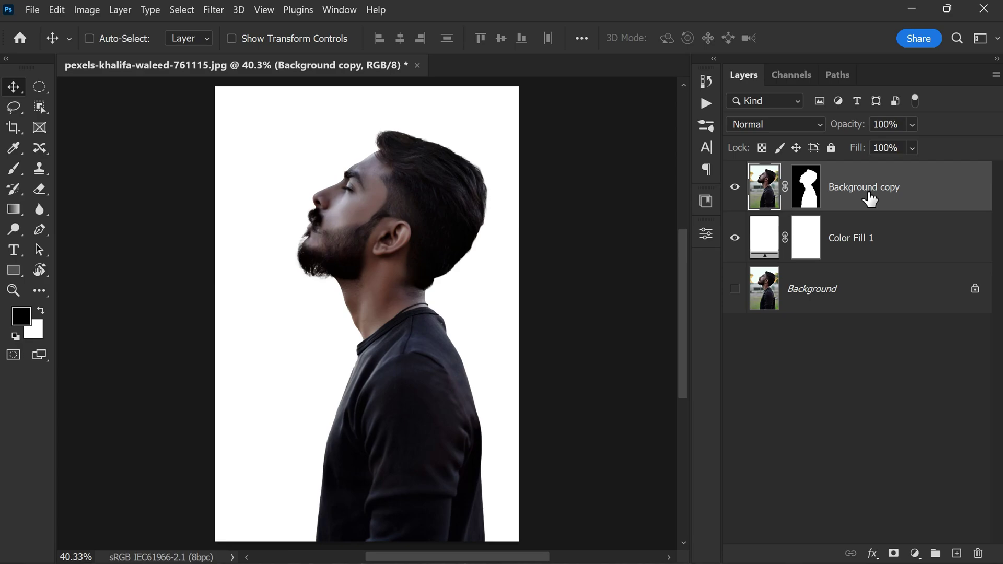
Step: Place pexels-suki-lee-14247601 as an embedded layer and commit it at full size
click(33, 16)
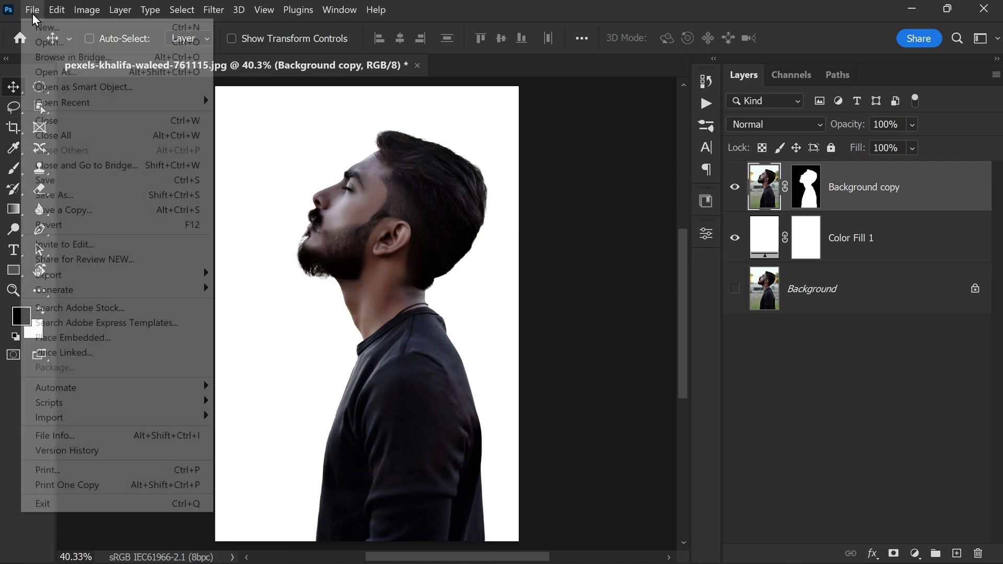
click(164, 337)
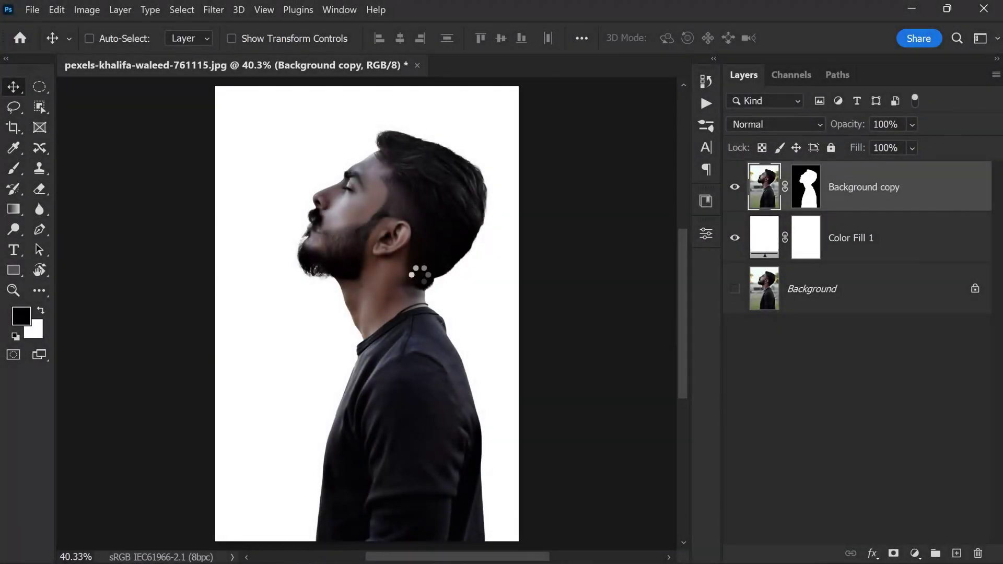
key(ctrl+t)
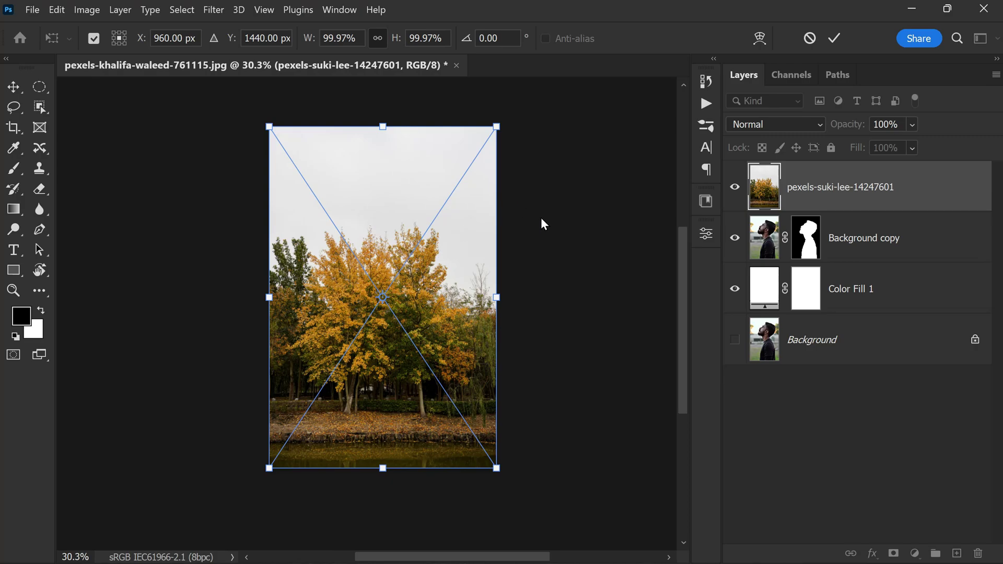
click(834, 38)
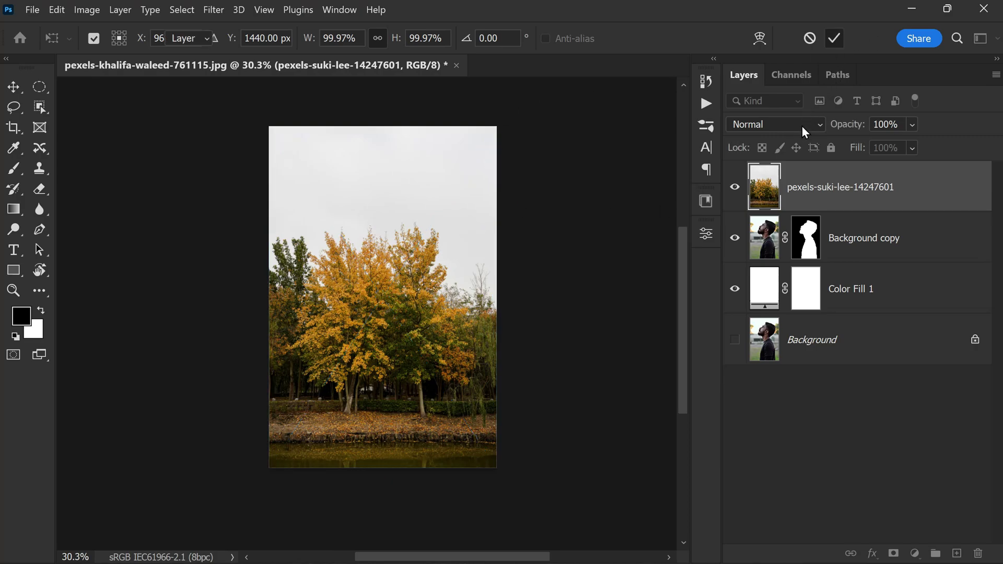
click(801, 125)
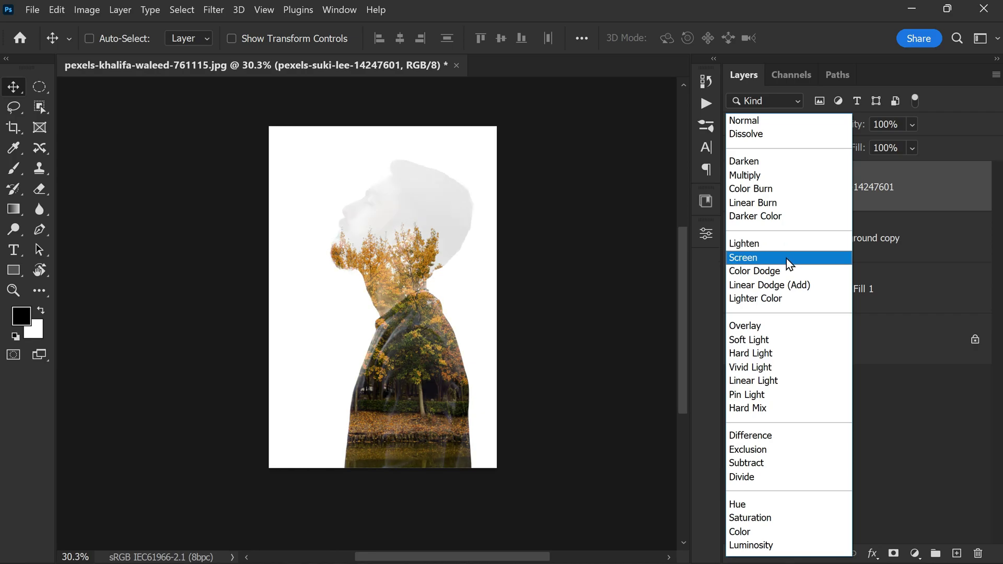
Step: Set the tree layer to Lighten, rotate it to -178.25° and move it down over the chest
click(784, 244)
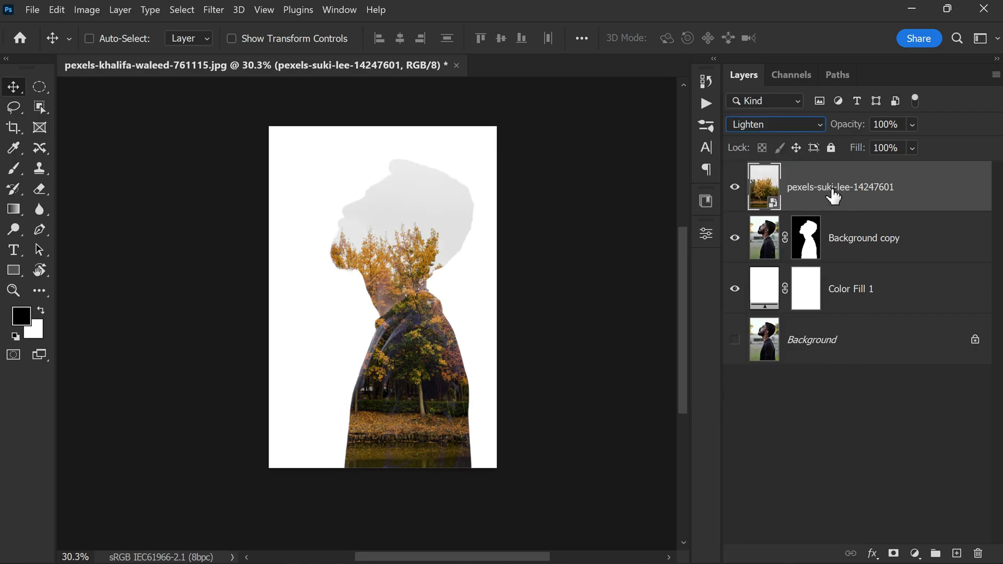
key(ctrl+t)
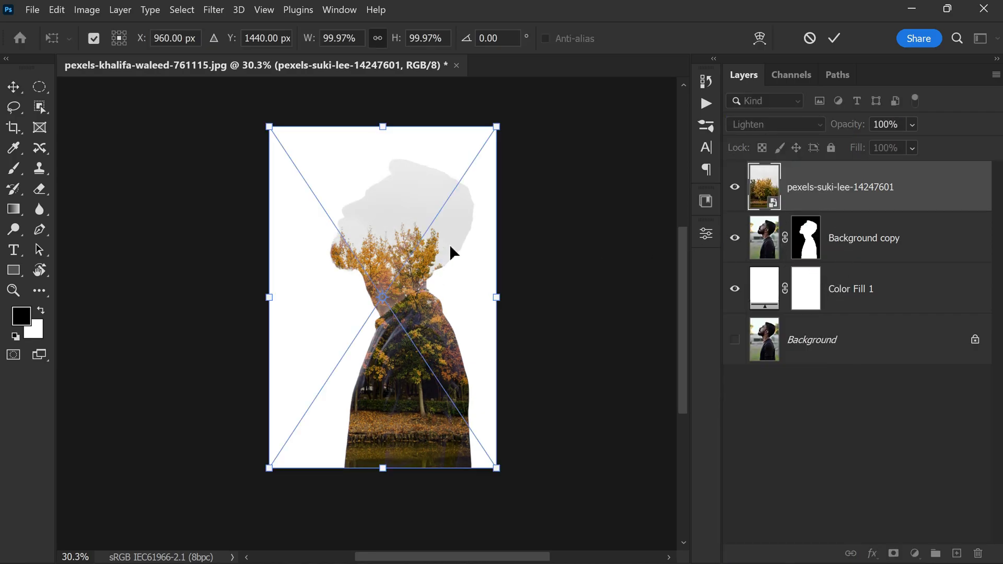
drag(522, 179, 208, 463)
mouse_move(437, 381)
mouse_down()
mouse_move(473, 427)
mouse_move(513, 414)
mouse_move(486, 421)
mouse_move(449, 374)
mouse_up()
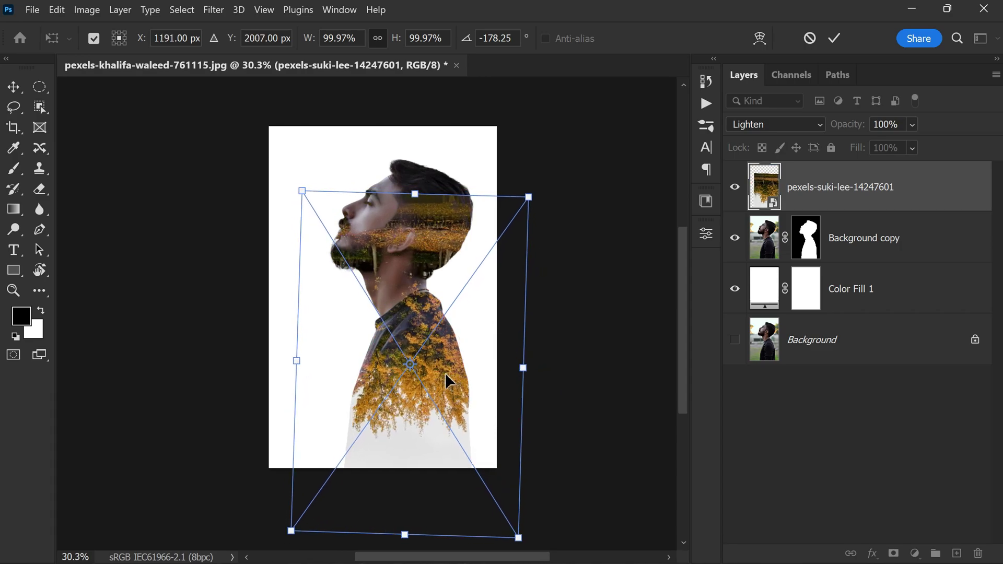
key(Return)
scroll(431, 409, up, 4)
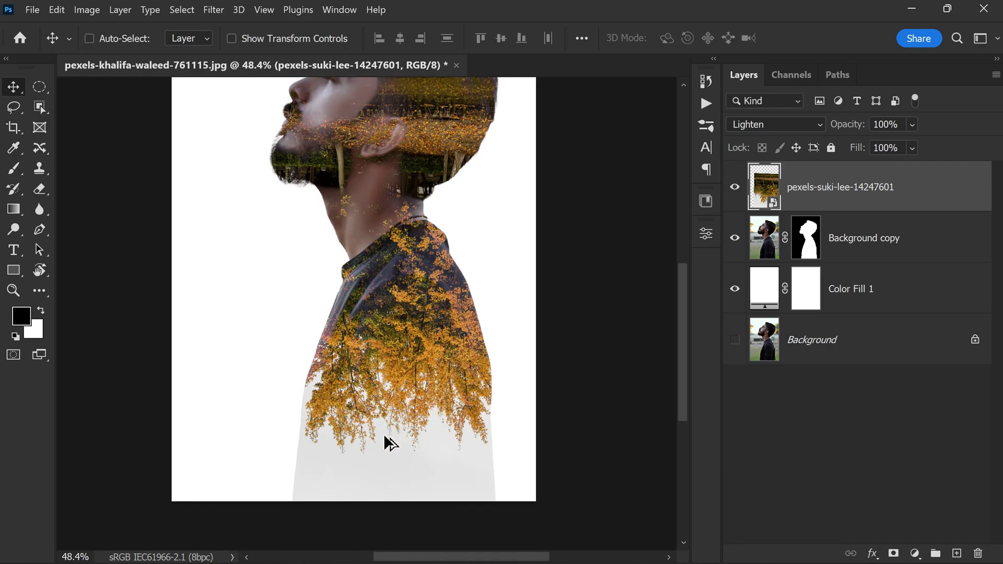
scroll(418, 468, up, 1)
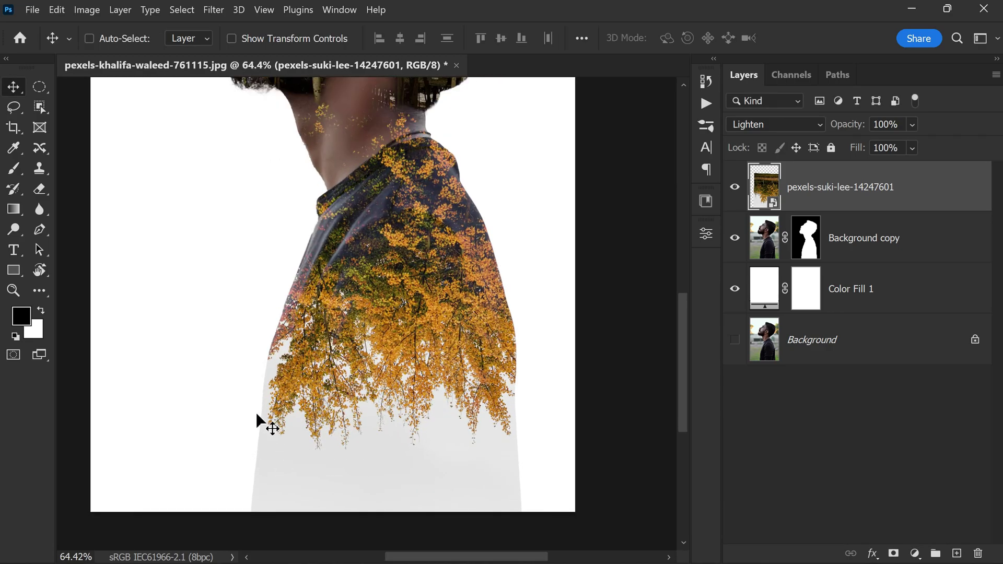
scroll(256, 412, down, 5)
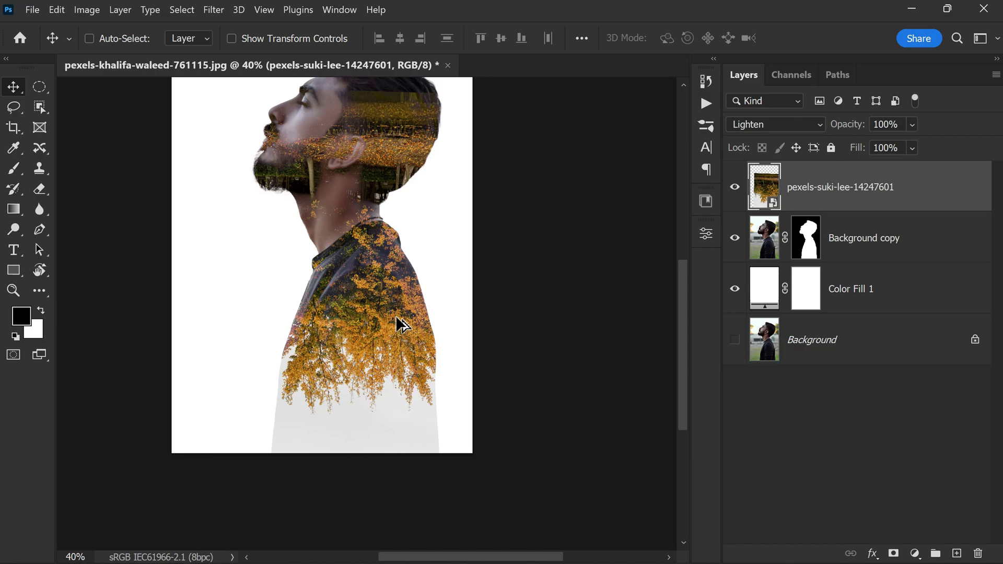
Step: Add a Levels adjustment layer with the white input lowered to 227
click(914, 553)
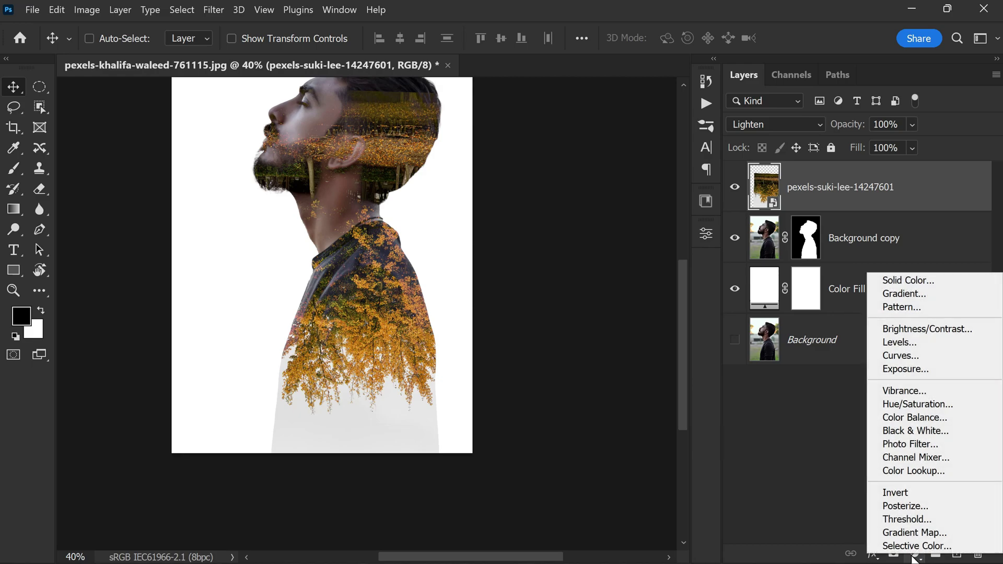
click(940, 345)
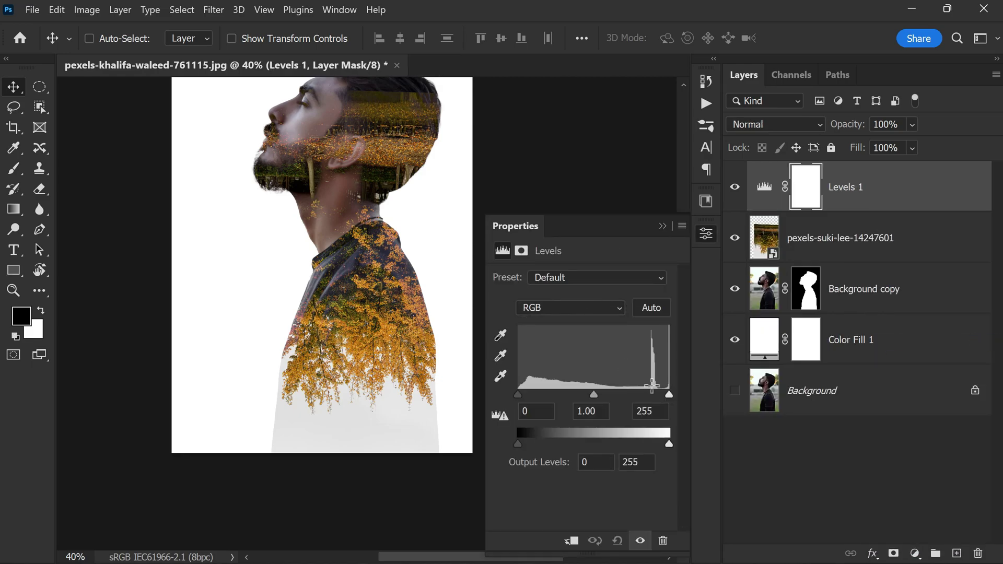
drag(669, 396, 653, 399)
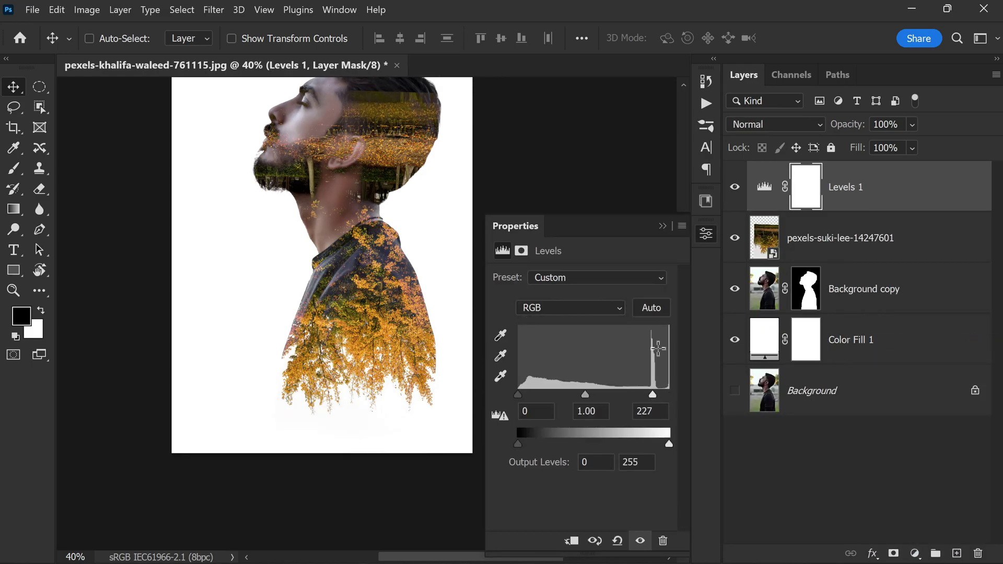
click(662, 226)
scroll(462, 229, down, 3)
scroll(433, 158, up, 1)
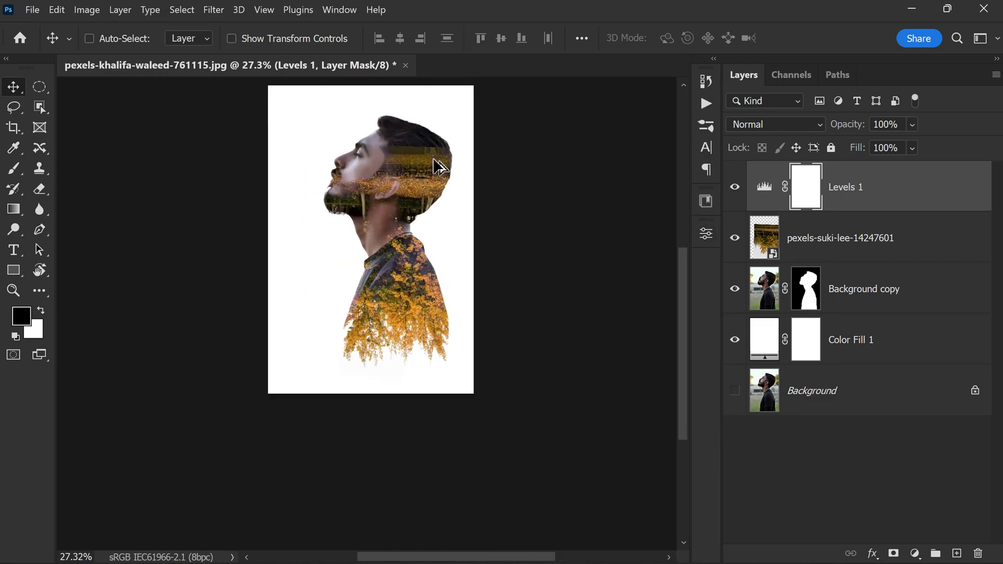
scroll(434, 159, up, 3)
Step: Shift the tree, Background copy, Color Fill 1 and Levels layers slightly left, then select Levels 1
ctrl+click(837, 246)
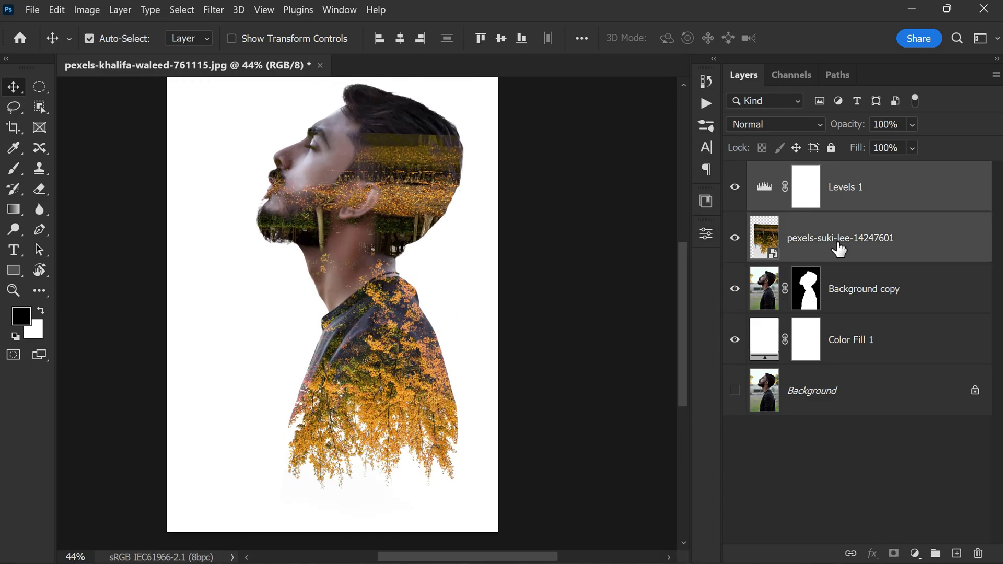
ctrl+click(856, 311)
ctrl+click(854, 356)
drag(427, 369, 392, 378)
scroll(398, 351, down, 1)
scroll(400, 351, down, 2)
scroll(401, 351, up, 1)
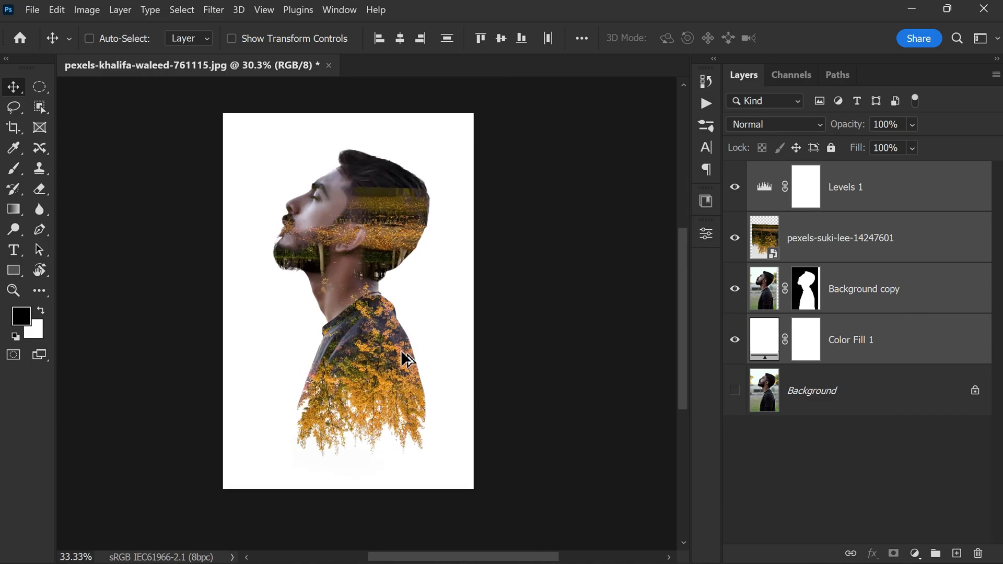
click(861, 198)
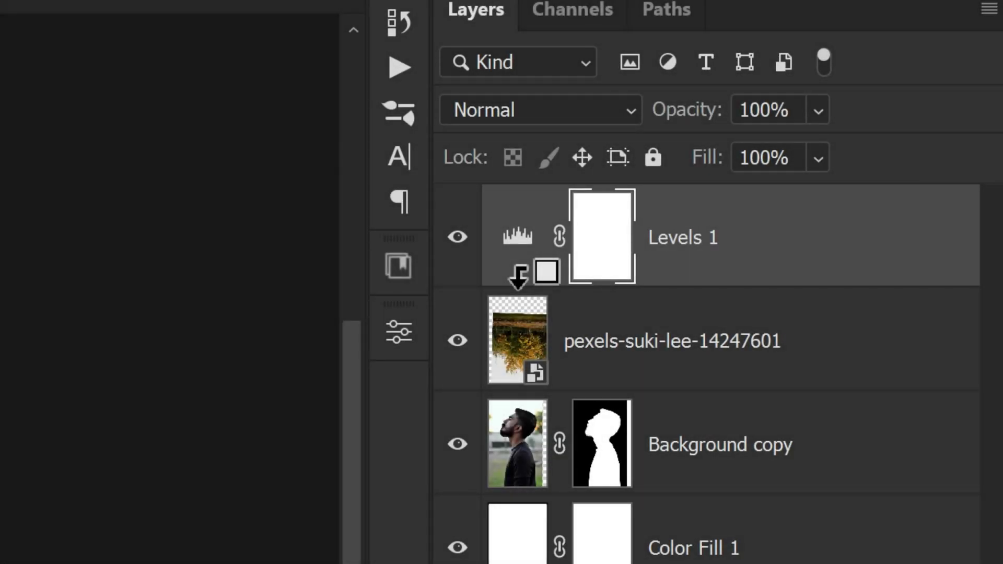
Step: Clip Levels 1 to the pexels-suki-lee-14247601 layer and start File > Place Embedded
alt+click(519, 276)
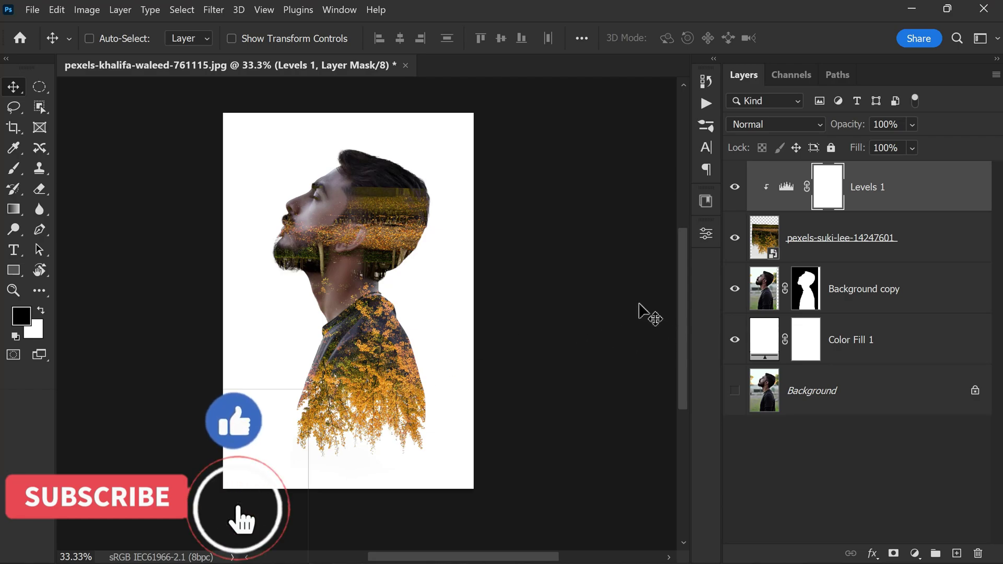
click(32, 9)
click(73, 337)
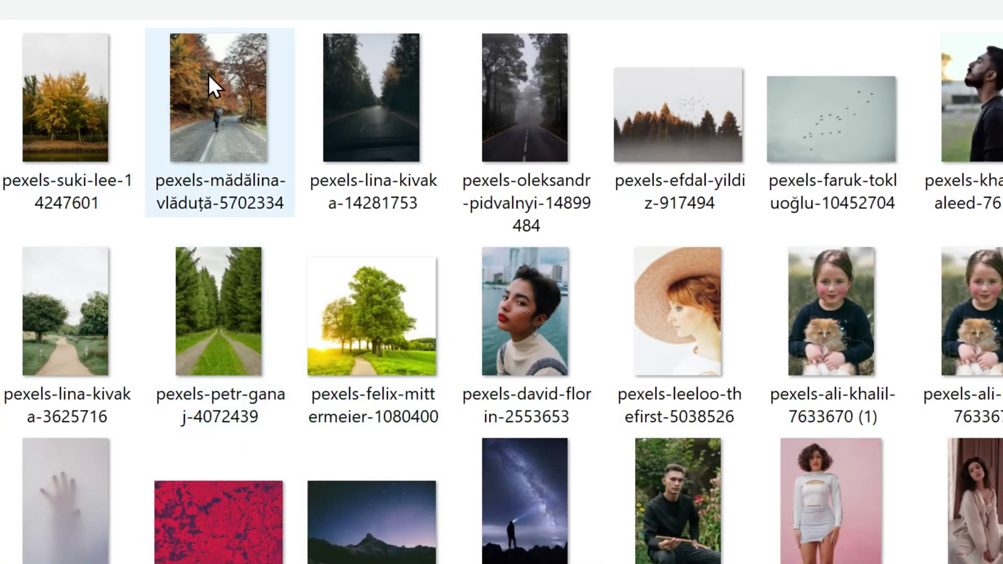
Step: Place pexels-efdal-yildiz-917494, rotate it to 10.01° and position it over the man's head
double_click(671, 149)
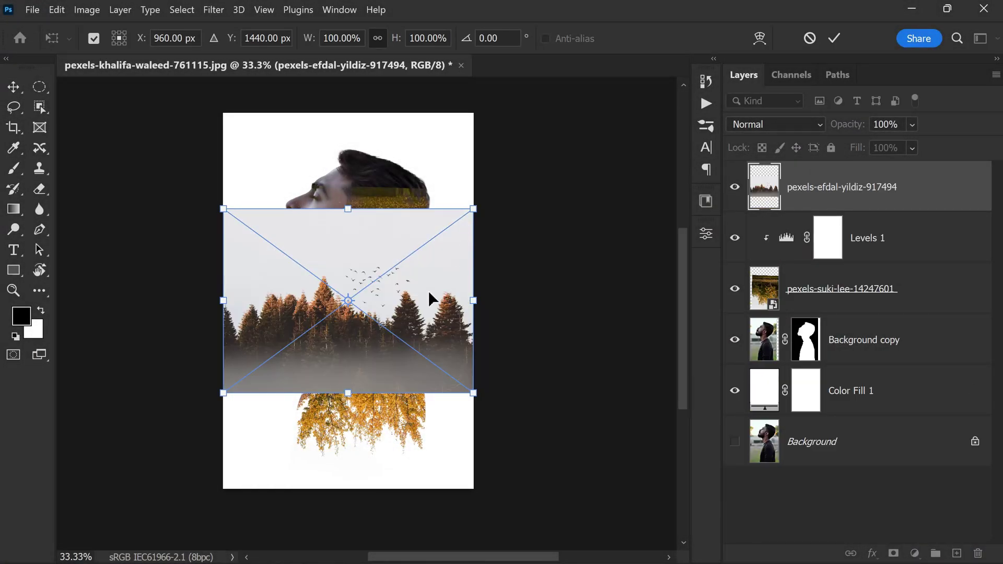
drag(432, 294, 449, 209)
mouse_move(519, 196)
mouse_down()
mouse_move(529, 244)
mouse_move(534, 196)
mouse_up()
drag(438, 217, 425, 203)
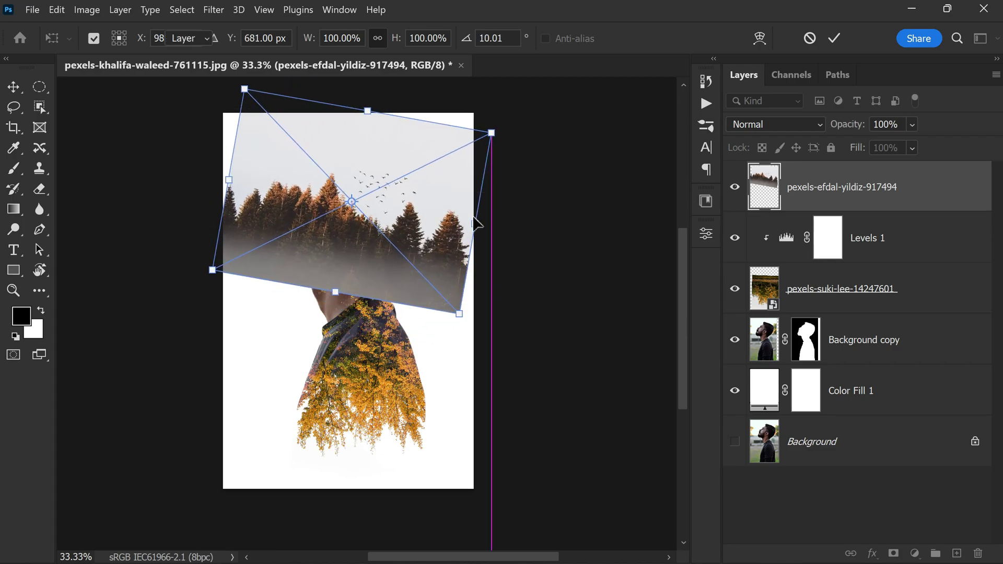
key(Return)
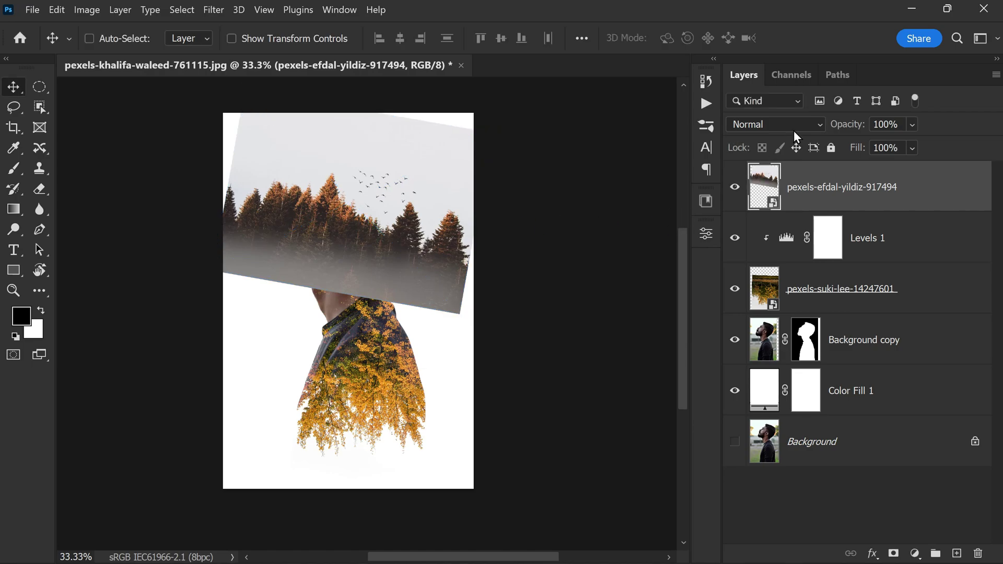
click(788, 126)
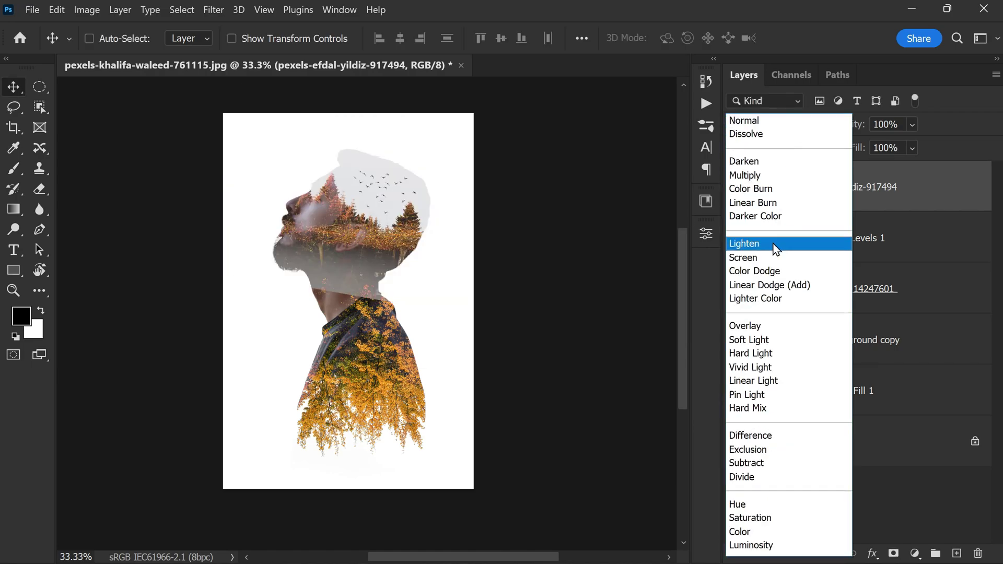
Step: Set the trees-and-birds layer to Lighten and nudge it into position
click(775, 249)
scroll(361, 233, up, 3)
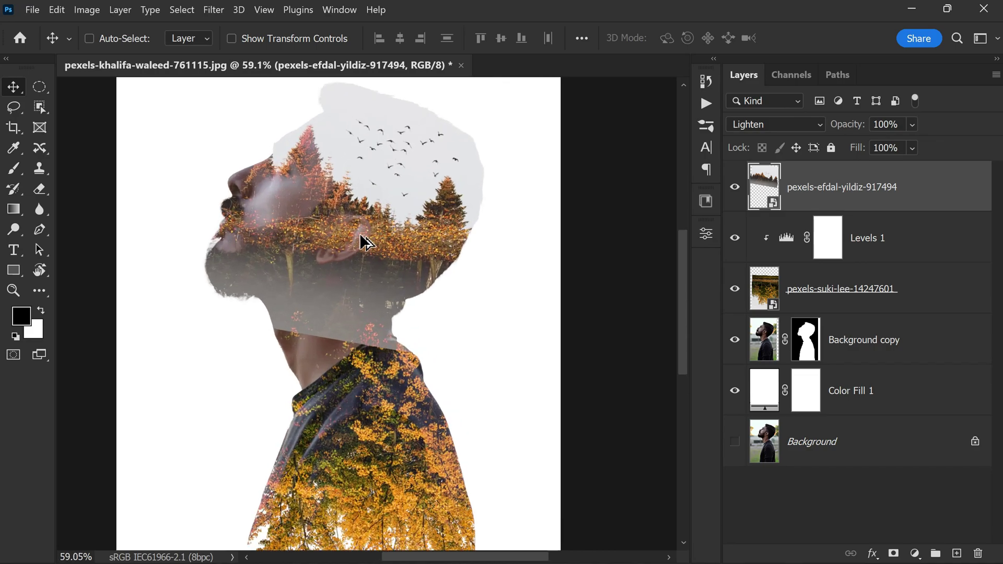
scroll(368, 217, up, 1)
scroll(365, 217, down, 1)
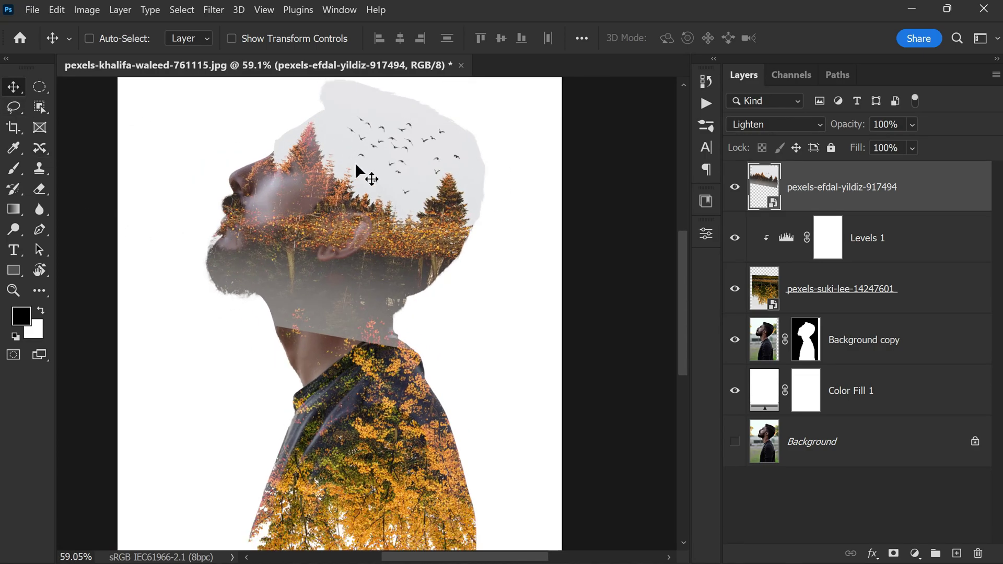
drag(356, 166, 420, 267)
scroll(454, 267, up, 3)
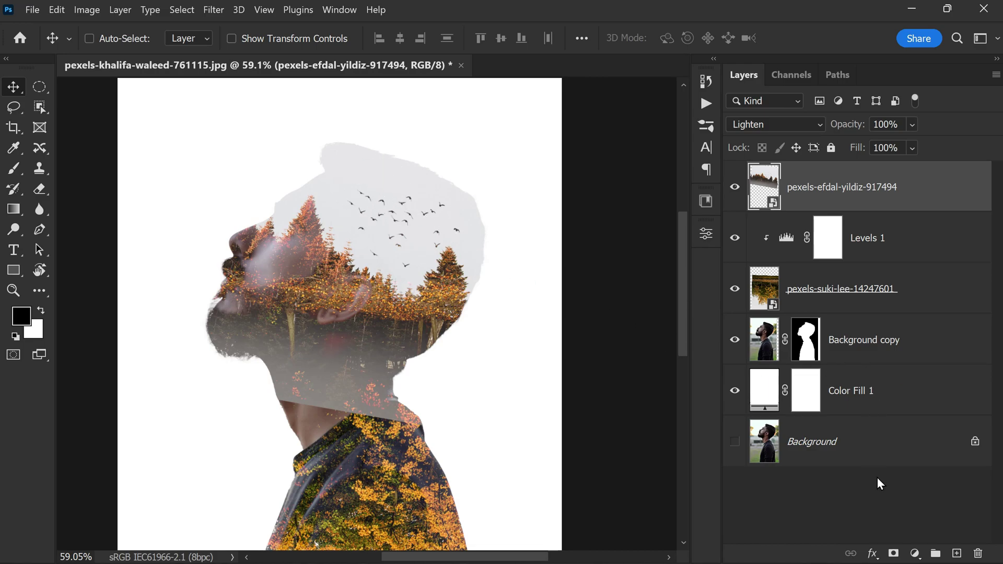
Step: Add a Levels 2 adjustment clipped to the trees-and-birds layer with white input 229
click(916, 553)
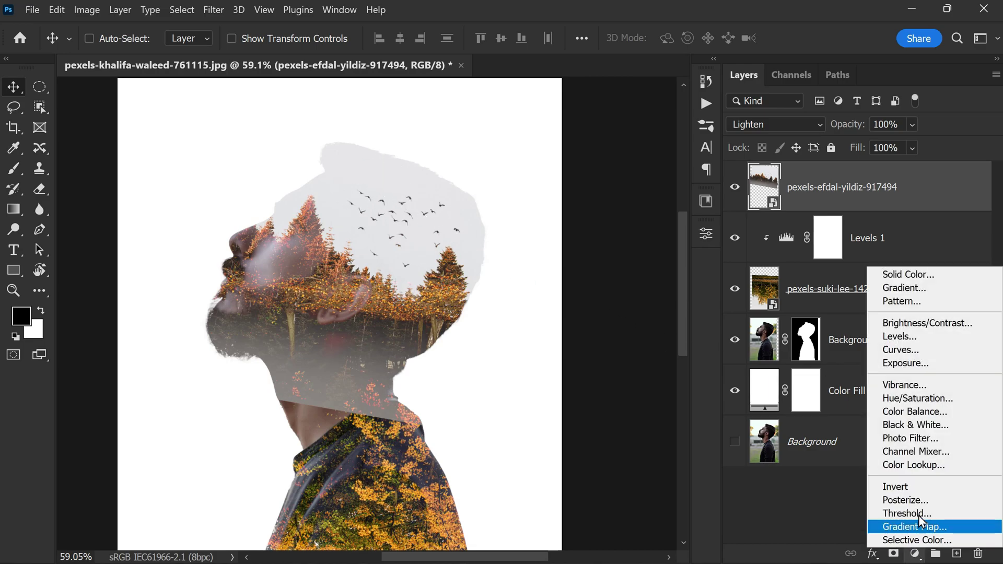
click(944, 339)
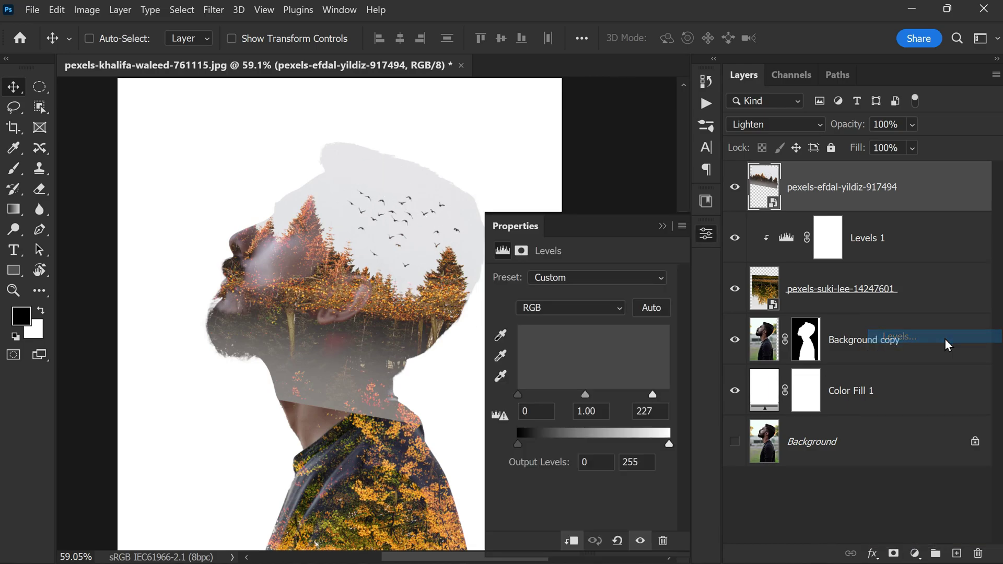
click(571, 540)
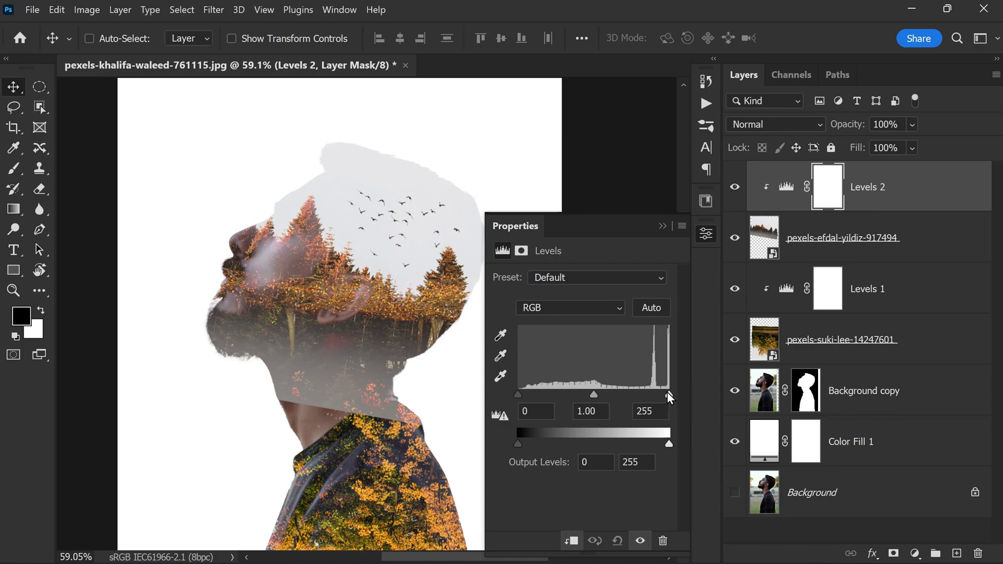
drag(668, 395, 653, 395)
click(663, 226)
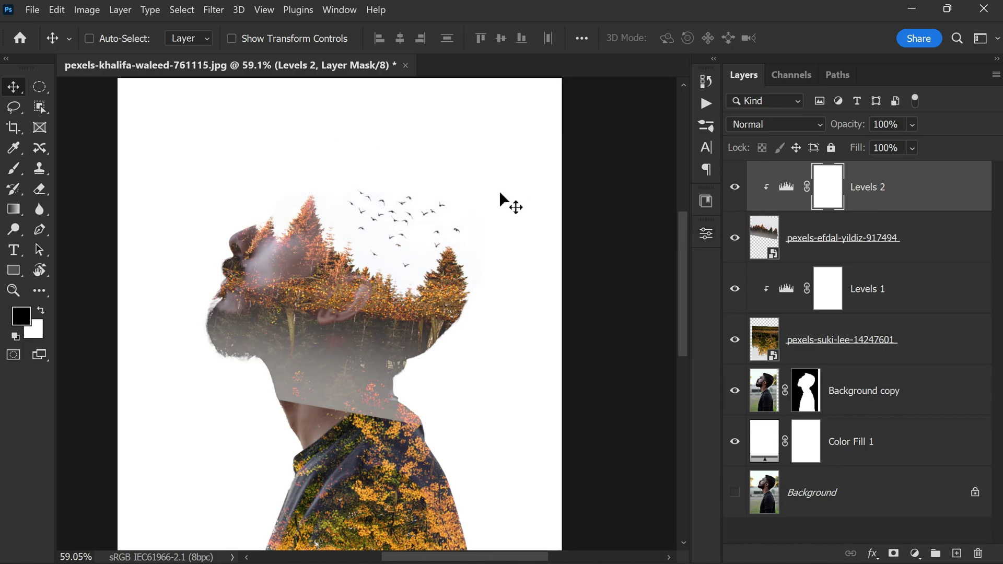
scroll(510, 204, down, 3)
scroll(396, 242, up, 2)
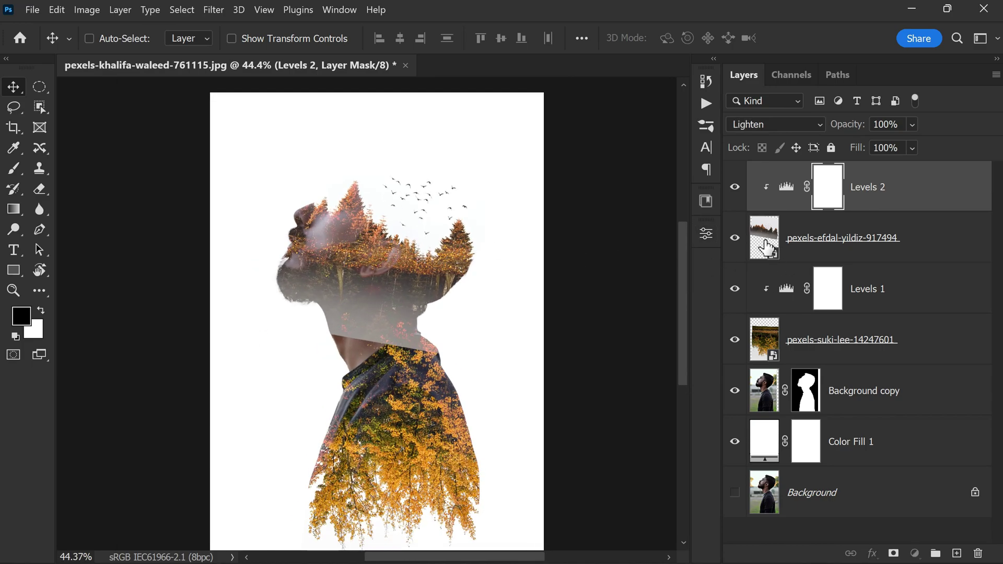
click(765, 246)
Step: Rotate the trees-and-birds layer to 26.57° and move it so the forest wraps the head
key(ctrl+t)
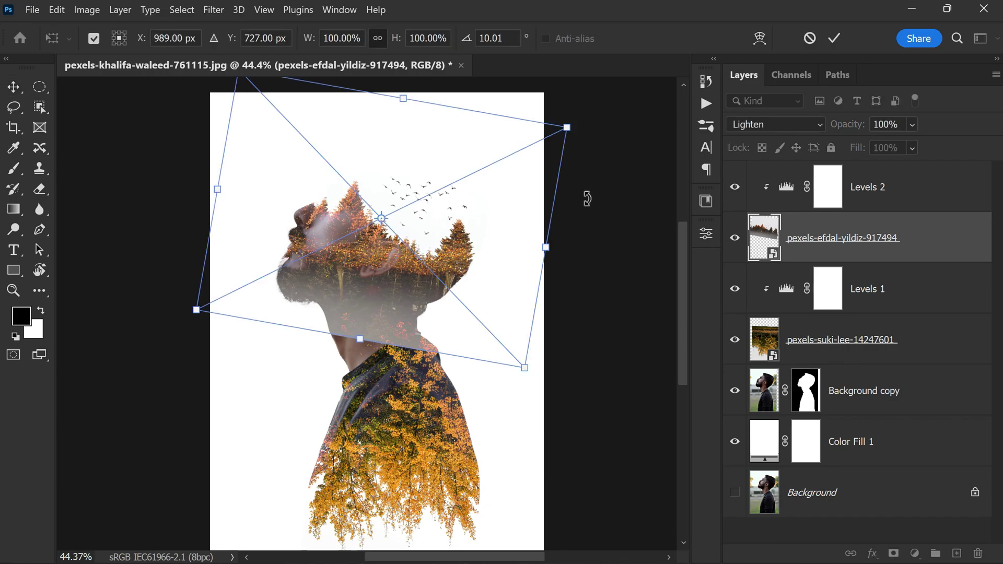
drag(586, 199, 593, 266)
drag(472, 277, 472, 258)
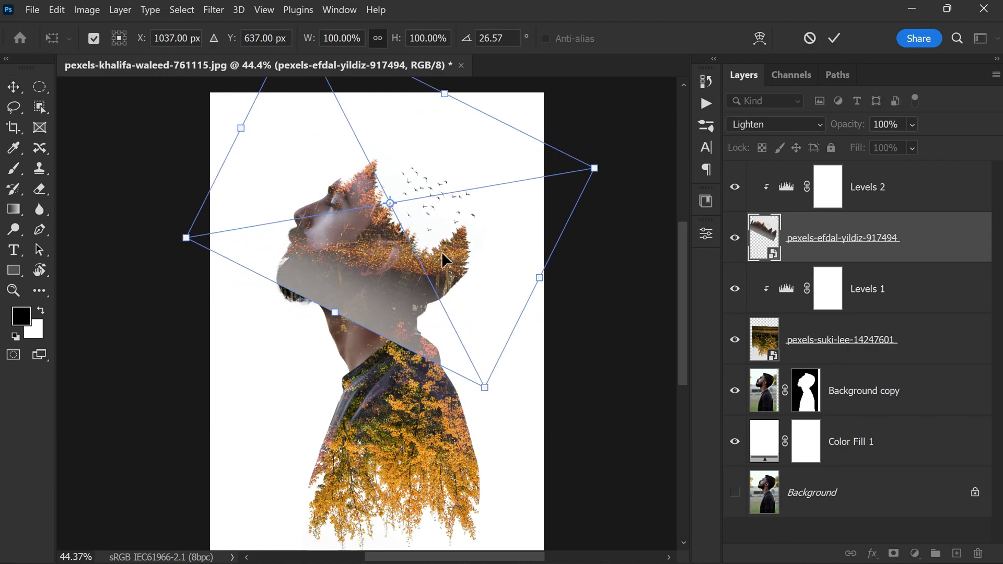
key(Return)
scroll(376, 264, down, 1)
scroll(376, 264, up, 3)
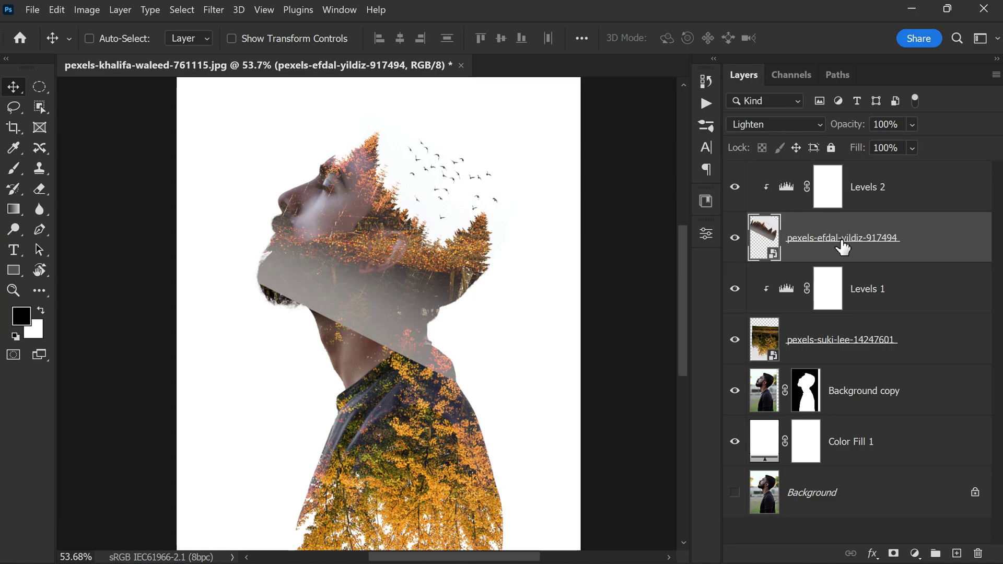
Step: Add a mask to the bird-sky layer and paint black over the man's chin and neck
click(893, 554)
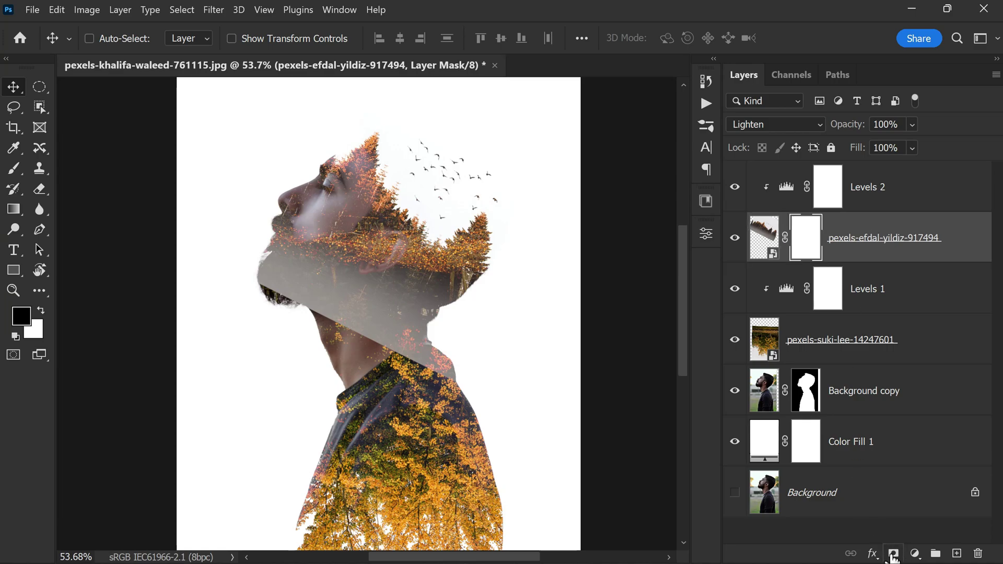
click(14, 168)
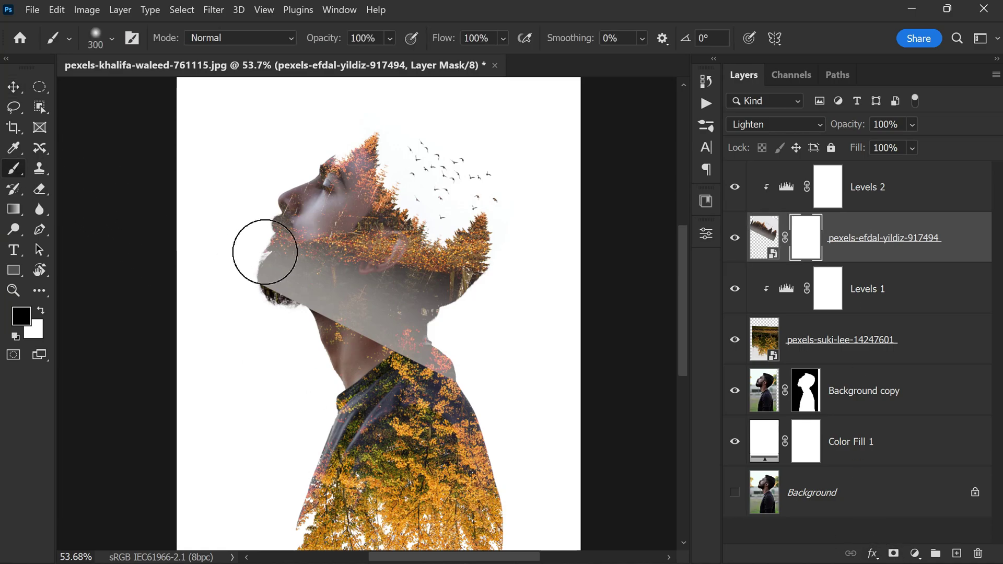
mouse_move(265, 253)
mouse_down()
mouse_move(298, 274)
mouse_move(235, 275)
mouse_move(300, 289)
mouse_move(320, 274)
mouse_move(458, 291)
mouse_move(452, 320)
mouse_move(241, 318)
mouse_move(353, 356)
mouse_move(441, 341)
mouse_move(442, 350)
mouse_move(368, 324)
mouse_move(455, 353)
mouse_move(465, 377)
mouse_move(476, 317)
mouse_up()
Step: Select the pexels-suki-lee forest layer and start a free transform on it
scroll(425, 242, down, 5)
scroll(452, 343, up, 3)
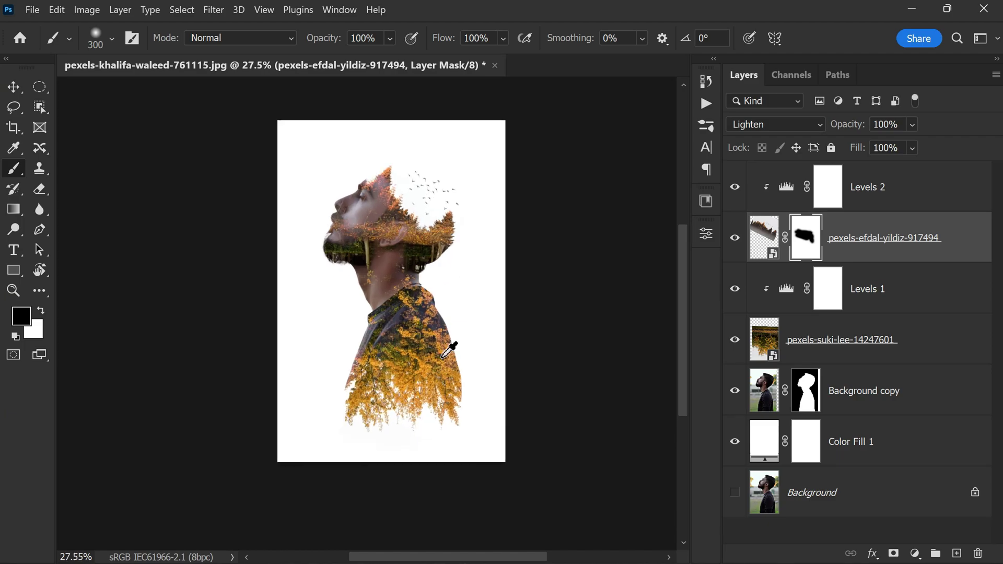
scroll(334, 173, up, 4)
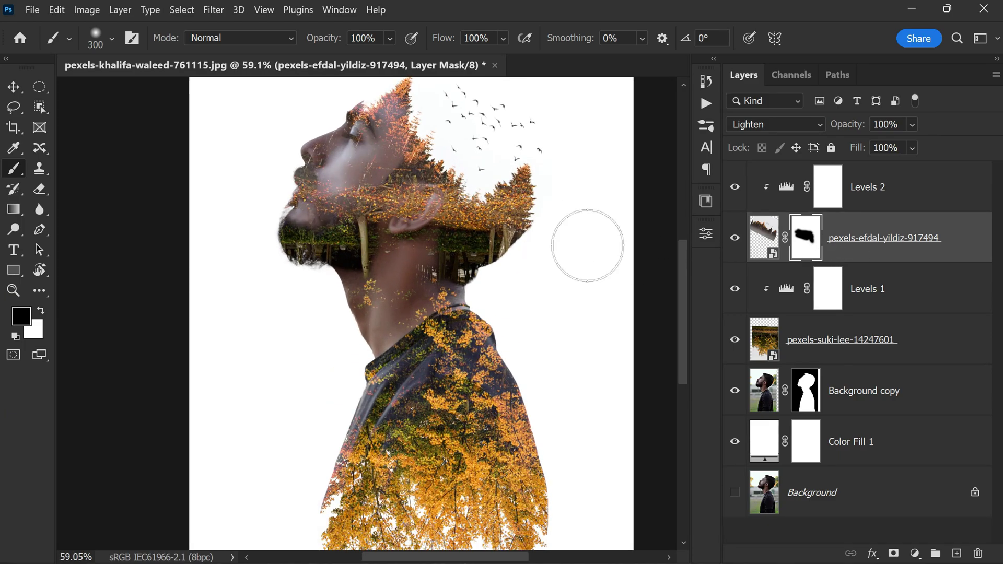
click(807, 354)
key(ctrl+t)
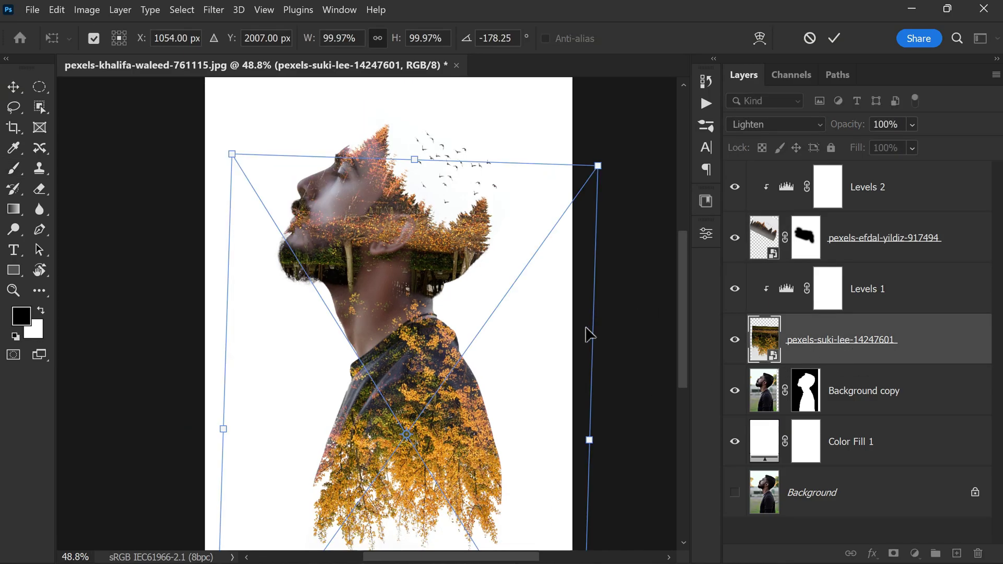
Step: Scale the forest image to about 94%, rotate it near 147°, and fit it inside the silhouette
key(ctrl+minus)
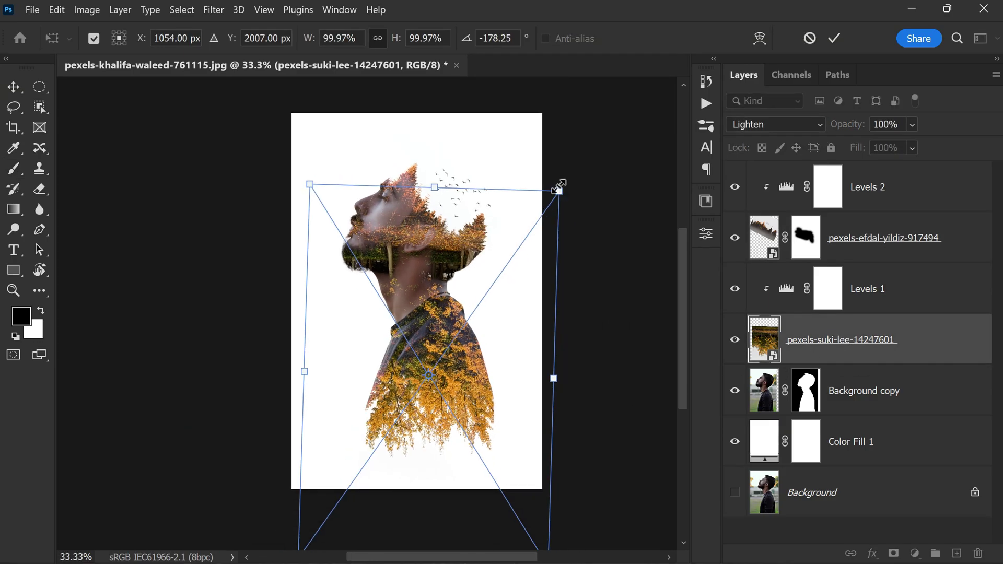
drag(560, 192, 483, 299)
drag(444, 405, 461, 433)
drag(484, 284, 541, 207)
drag(495, 382, 476, 386)
drag(559, 345, 528, 252)
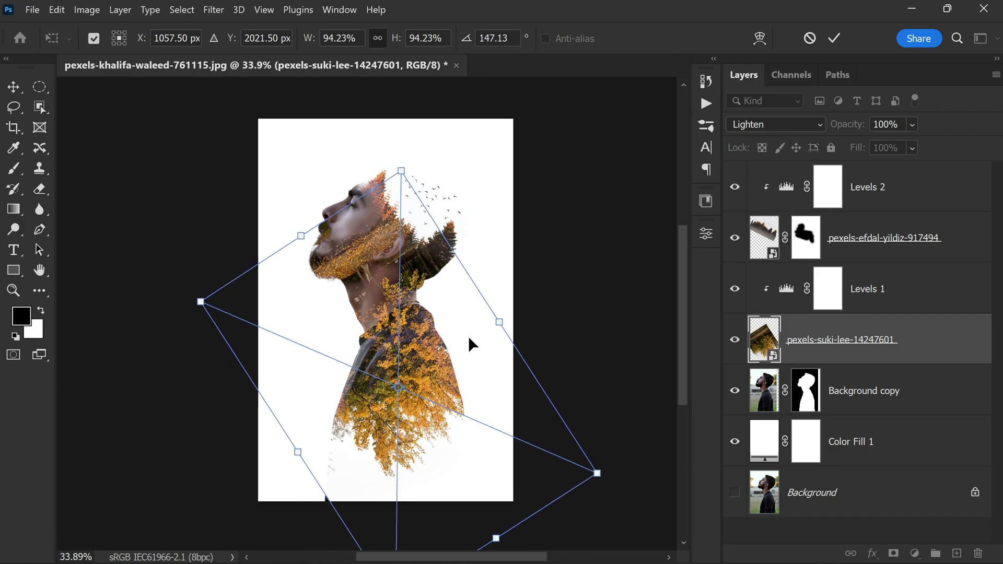
mouse_move(444, 363)
mouse_down()
mouse_move(445, 374)
mouse_move(441, 359)
mouse_up()
key(Return)
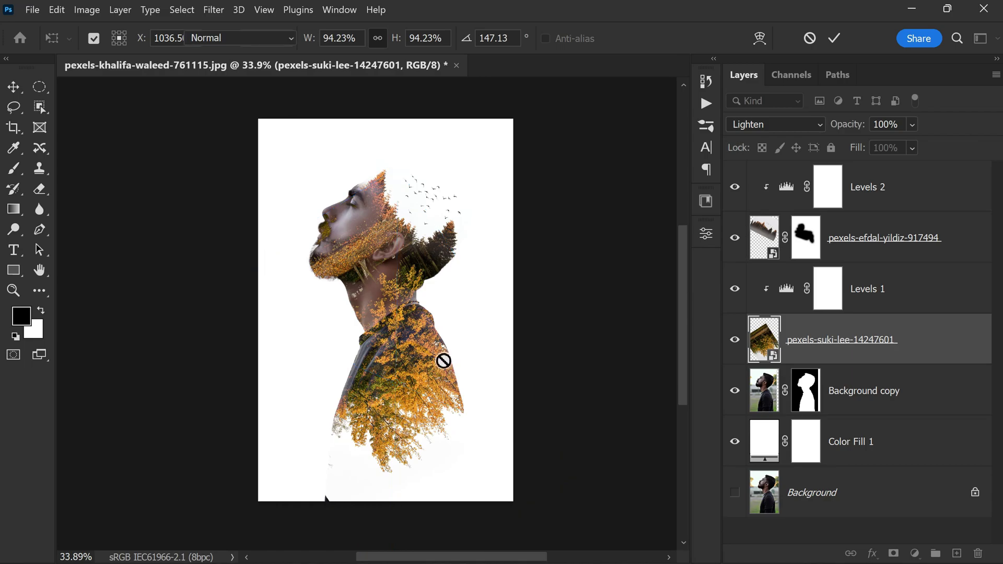
key(b)
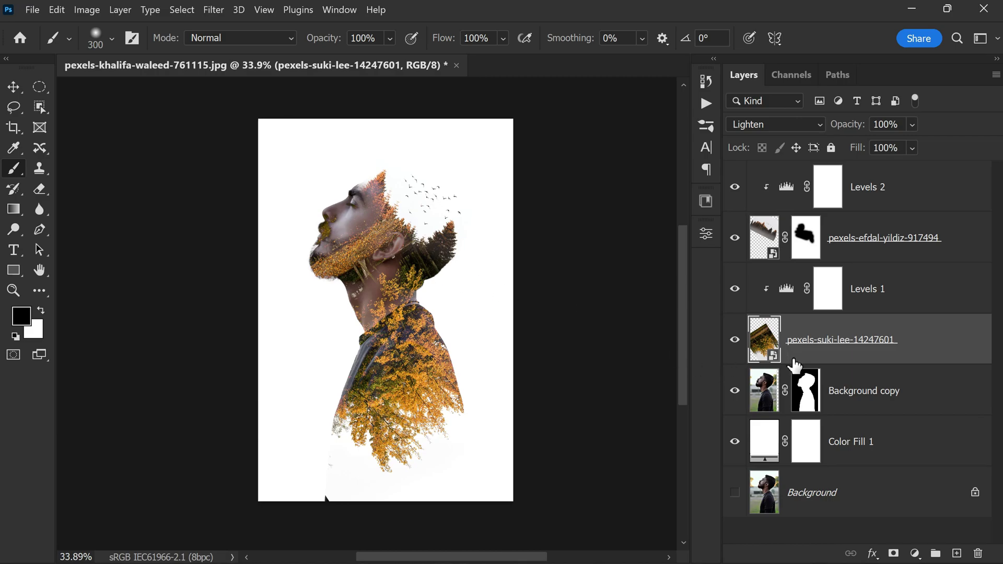
Step: Mask the forest layer and paint out the foliage over the beard, jaw and cheek
click(893, 553)
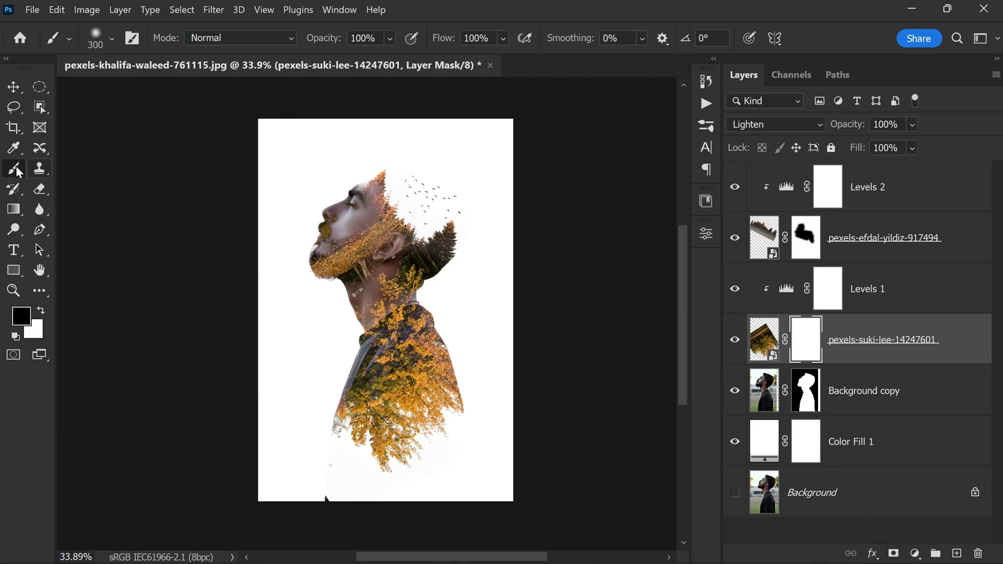
mouse_move(322, 285)
mouse_down()
mouse_move(336, 265)
mouse_move(320, 225)
mouse_move(333, 268)
mouse_up()
scroll(333, 267, up, 3)
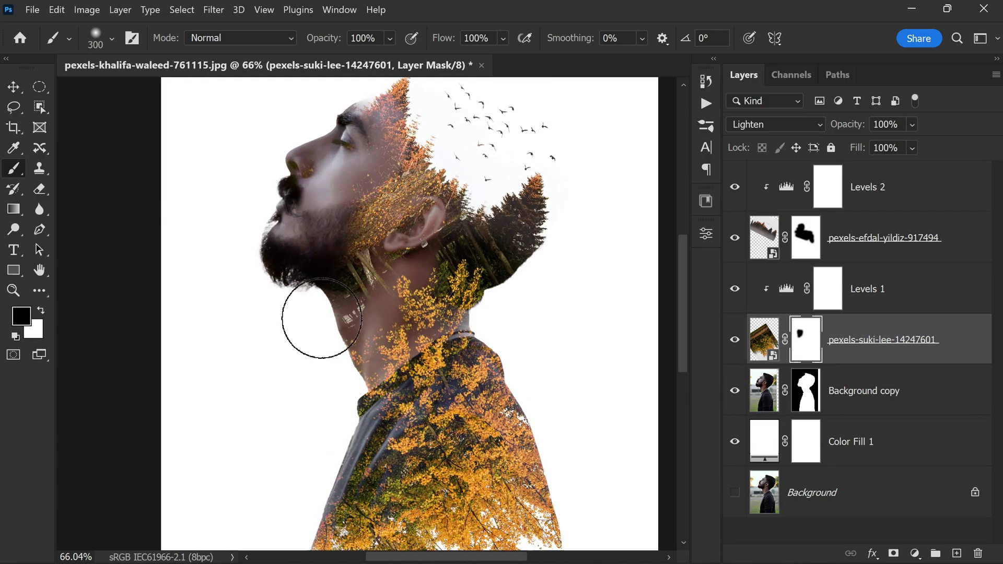
mouse_move(292, 257)
mouse_down()
mouse_move(335, 298)
mouse_move(372, 244)
mouse_move(378, 212)
mouse_move(417, 238)
mouse_move(388, 259)
mouse_move(336, 269)
mouse_move(355, 193)
mouse_move(368, 198)
mouse_move(366, 212)
mouse_move(340, 265)
mouse_up()
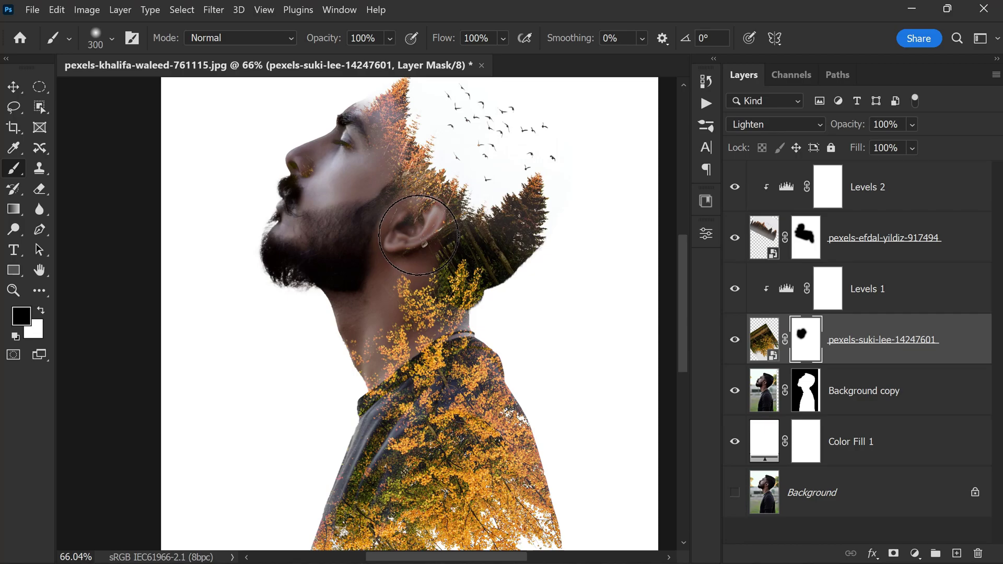
scroll(383, 251, down, 1)
scroll(383, 251, up, 1)
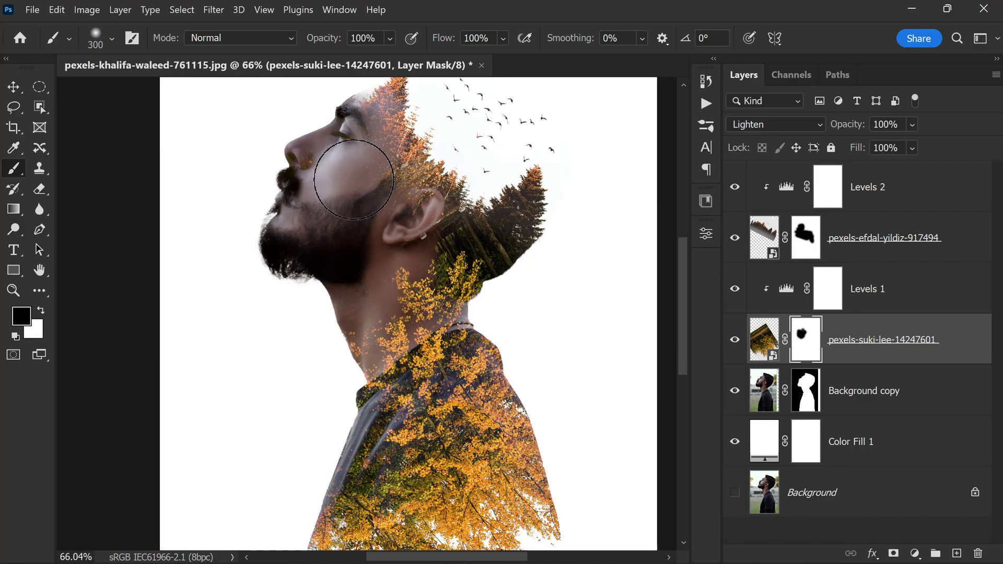
scroll(398, 213, down, 3)
scroll(505, 320, up, 3)
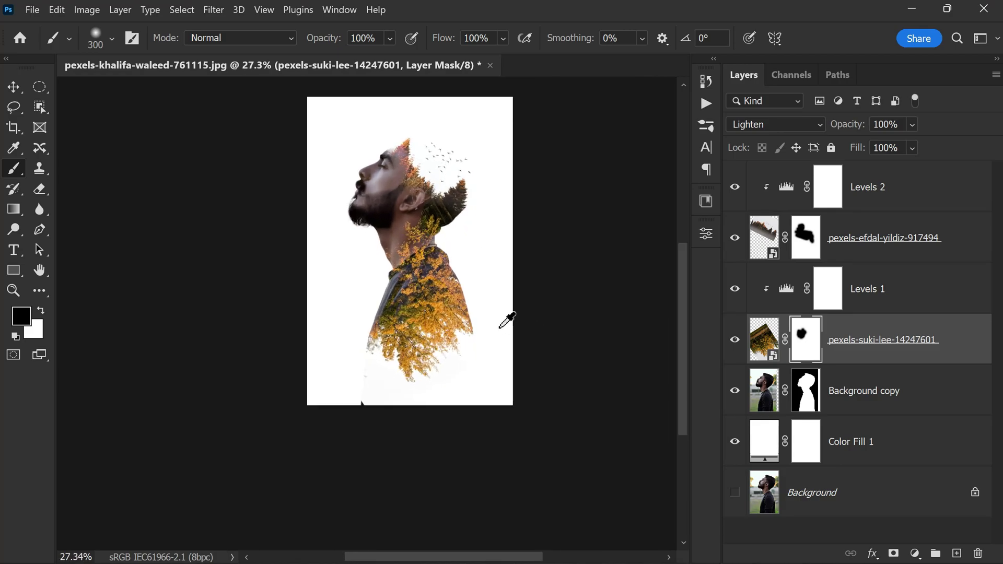
key(x)
scroll(521, 337, down, 3)
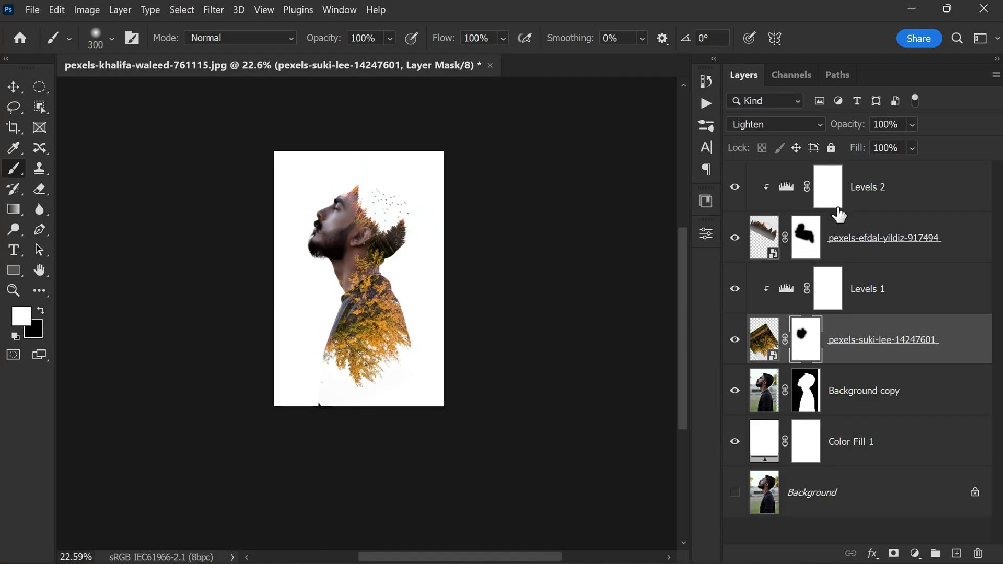
Step: Select Levels 2 through Color Fill 1 and enlarge the composite to about 106.6%, shifting it up-left
click(867, 197)
shift+click(850, 453)
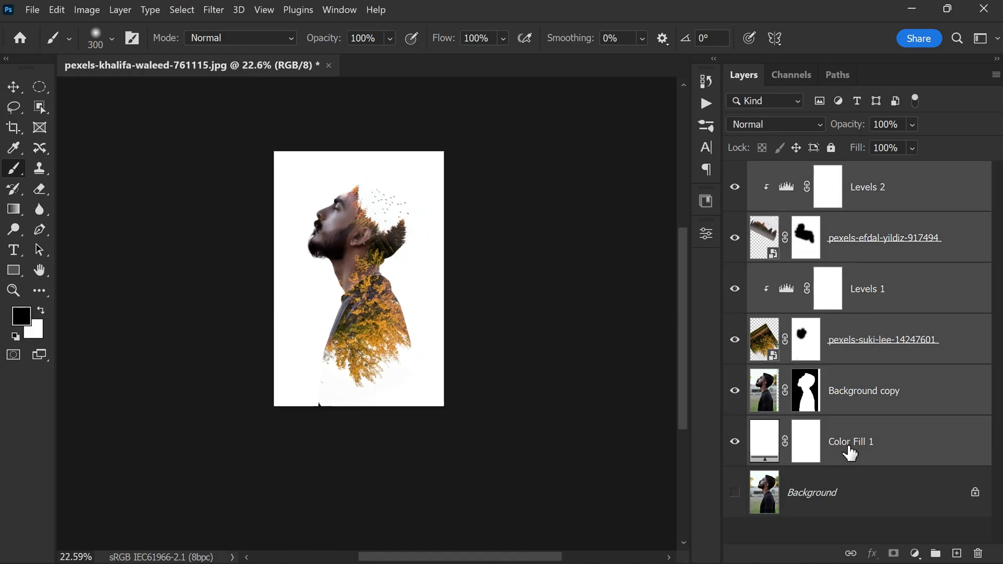
key(ctrl+t)
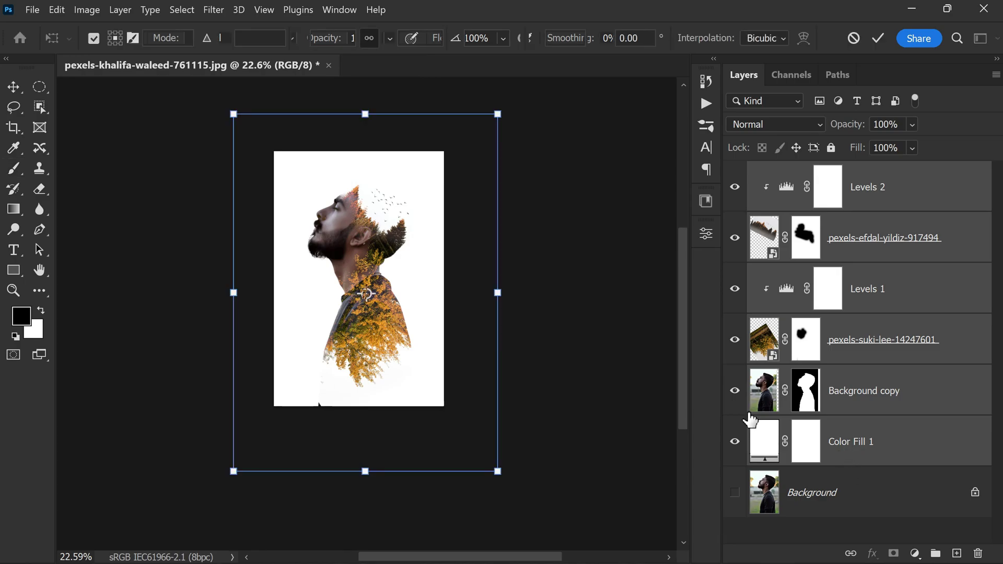
drag(502, 473, 523, 495)
drag(470, 455, 465, 445)
key(Return)
key(b)
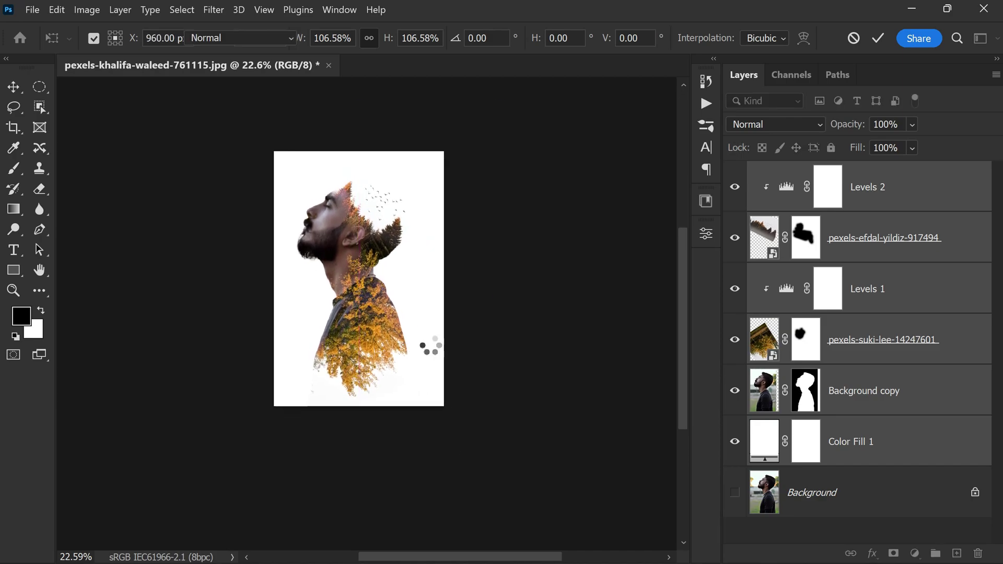
Step: Group the selected layers into a group named DOUBLE EXPOSURE
scroll(441, 320, up, 2)
scroll(450, 316, up, 1)
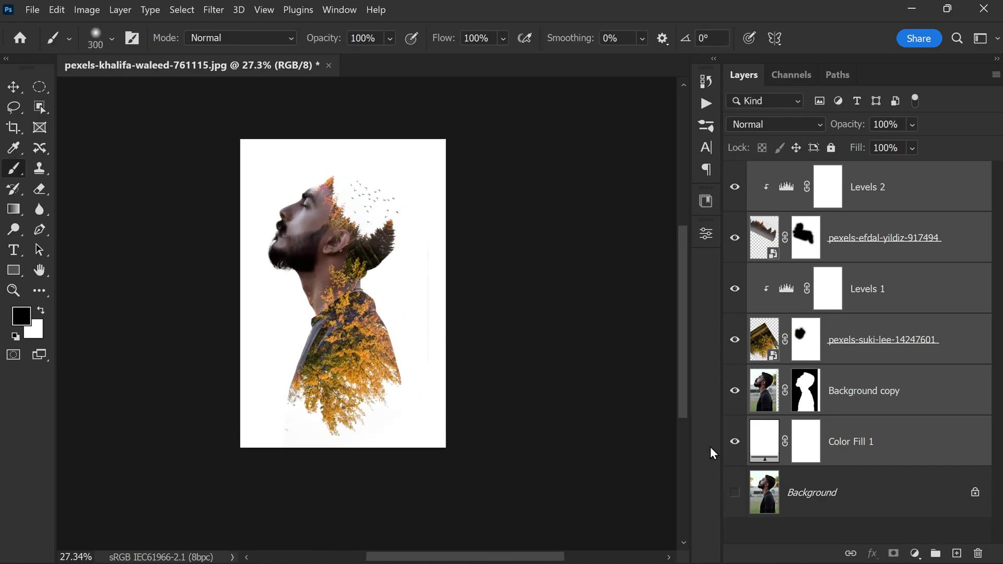
alt+click(735, 492)
alt+click(734, 494)
right_click(883, 191)
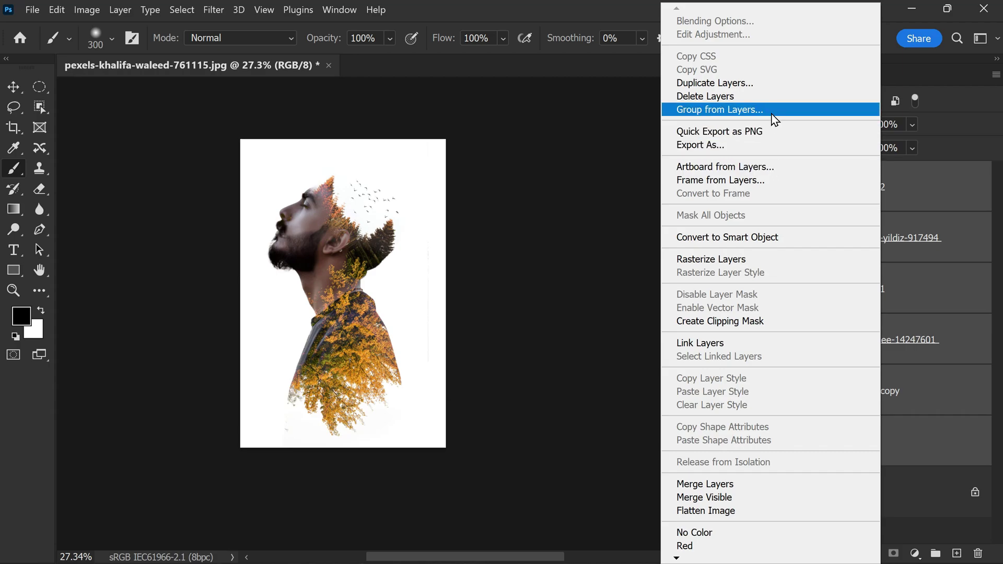
click(772, 110)
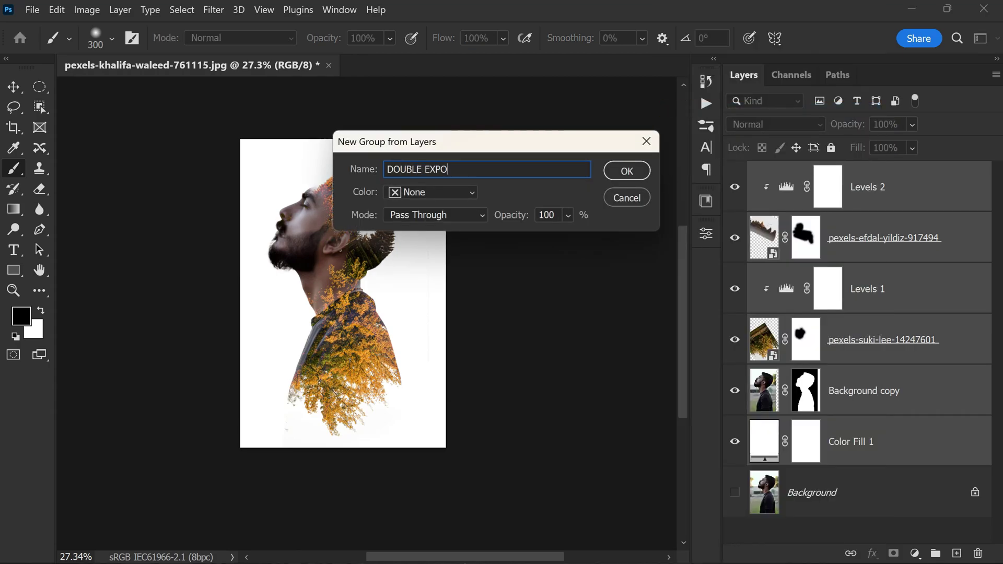
text(DOUBLE EXPOSURE)
click(638, 173)
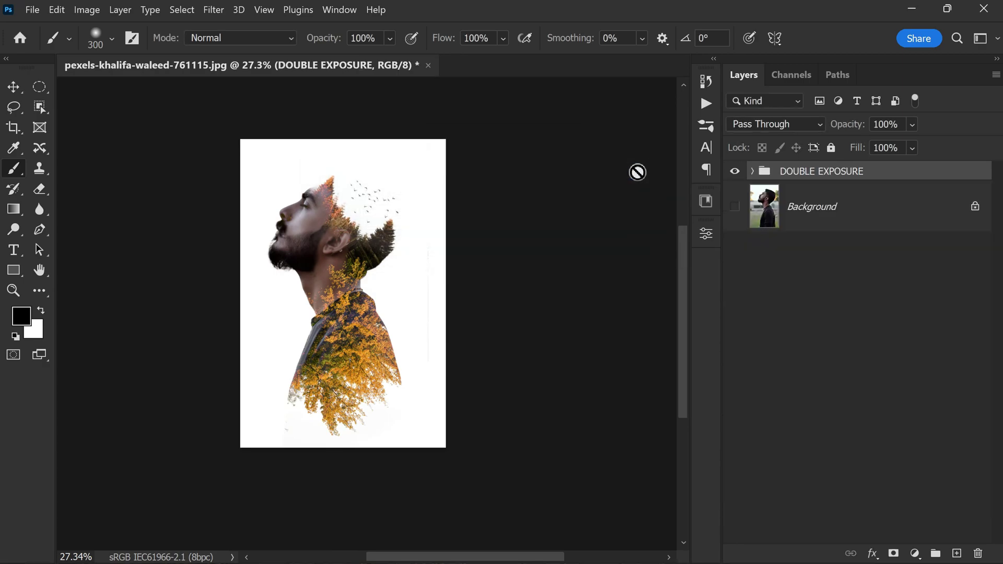
click(873, 289)
click(875, 180)
click(734, 171)
click(735, 170)
click(735, 171)
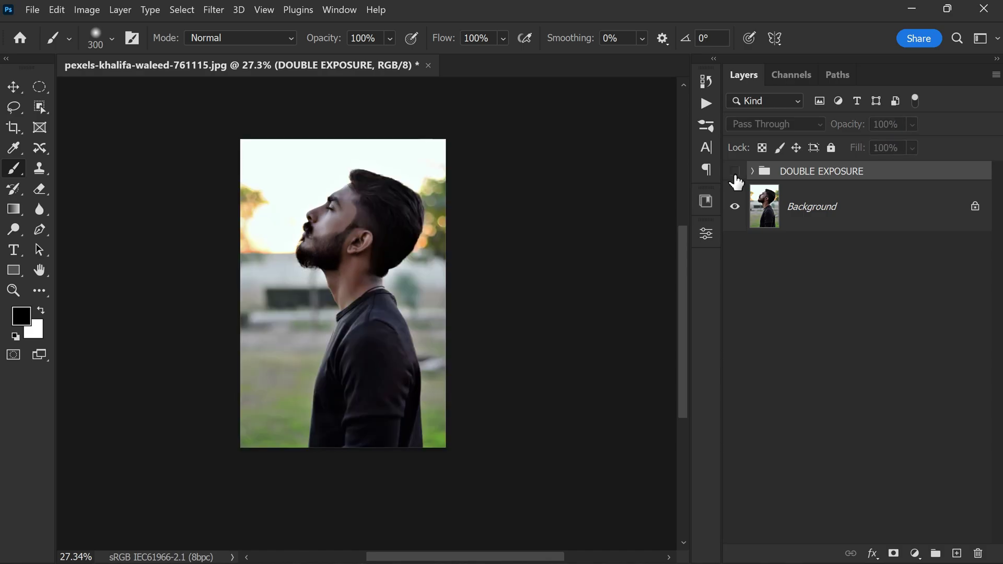
click(735, 171)
scroll(337, 227, up, 2)
click(733, 172)
click(734, 172)
click(733, 173)
click(734, 172)
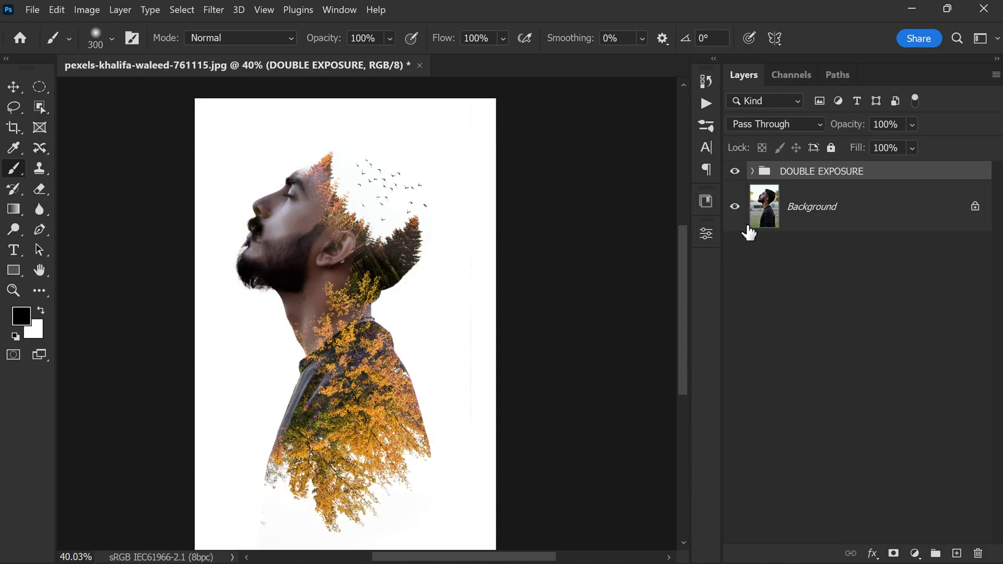